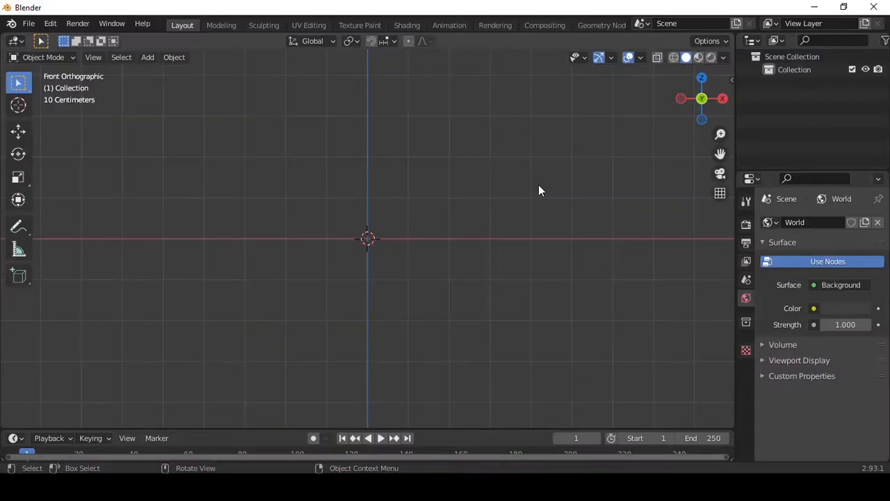
# Turn on the Screencast Keys overlay with the scene in front view.
pyautogui.press('`')
pyautogui.click(477, 140)
pyautogui.scroll(2, 610, 213)
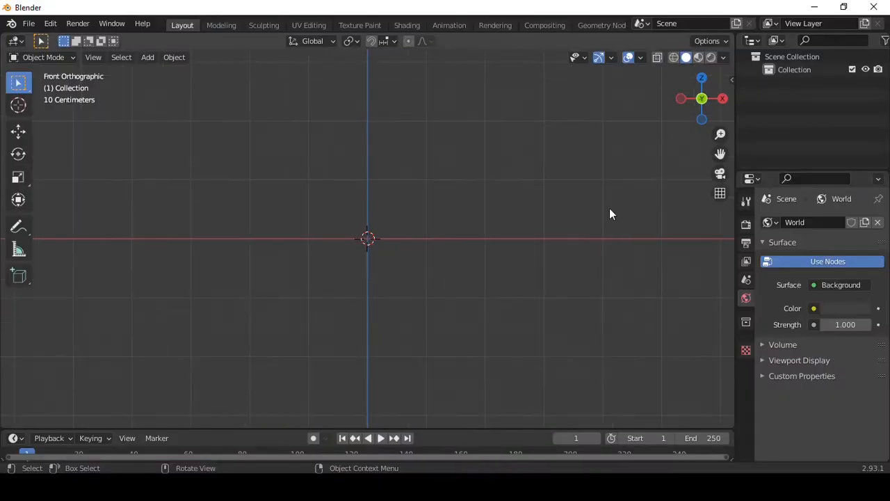
pyautogui.press('n')
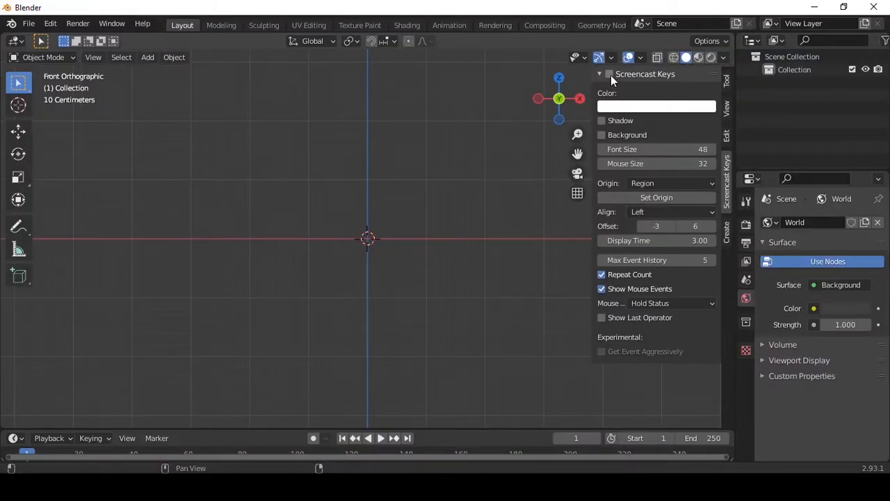
pyautogui.press('n')
# Add a cylinder mesh and scale it up uniformly.
pyautogui.hotkey('shift', 'a')
pyautogui.moveTo(371, 207)
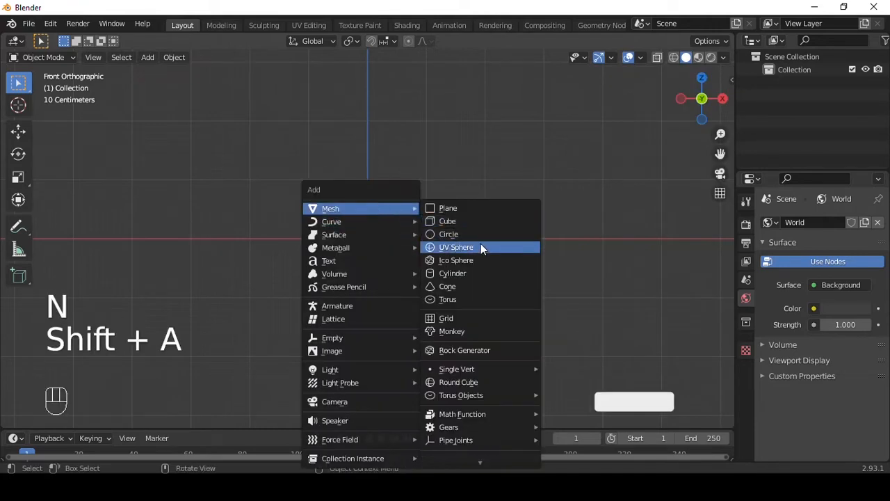
pyautogui.click(467, 271)
pyautogui.press('s')
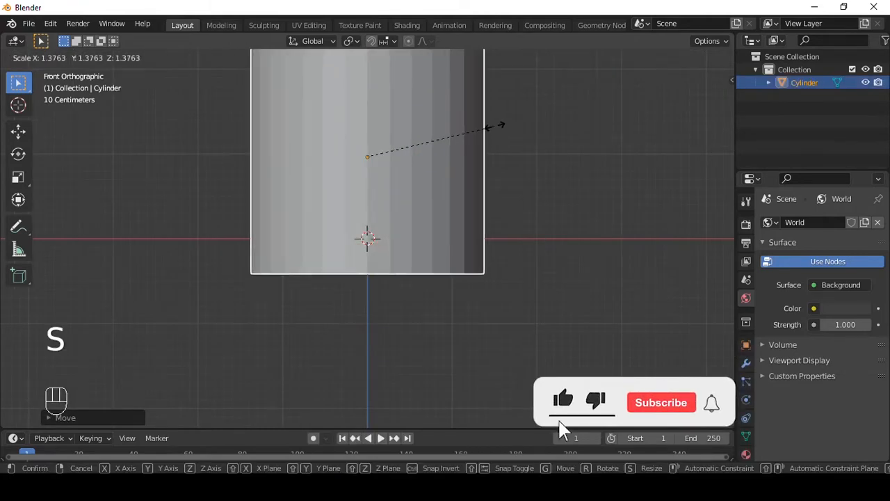
pyautogui.click(422, 149)
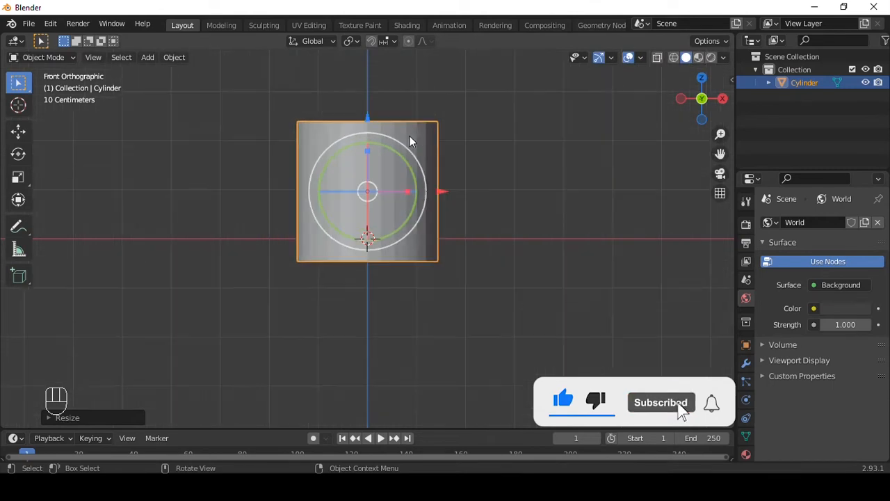
# Move the cylinder vertically along Z until its base rests at the world origin.
pyautogui.press('g')
pyautogui.press('z')
pyautogui.click(367, 87)
# Select the cylinder's top vertices with X-ray on and raise them to make the body taller.
pyautogui.keyDown('shift'); pyautogui.moveTo(417, 117); pyautogui.dragTo(393, 221, button='middle'); pyautogui.keyUp('shift')
pyautogui.press('Tab')
pyautogui.hotkey('alt', 'z')
pyautogui.moveTo(240, 149); pyautogui.dragTo(536, 227)
pyautogui.keyDown('alt'); pyautogui.keyDown('shift'); pyautogui.moveTo(535, 226); pyautogui.dragTo(483, 255, button='middle'); pyautogui.keyUp('shift'); pyautogui.keyUp('alt')
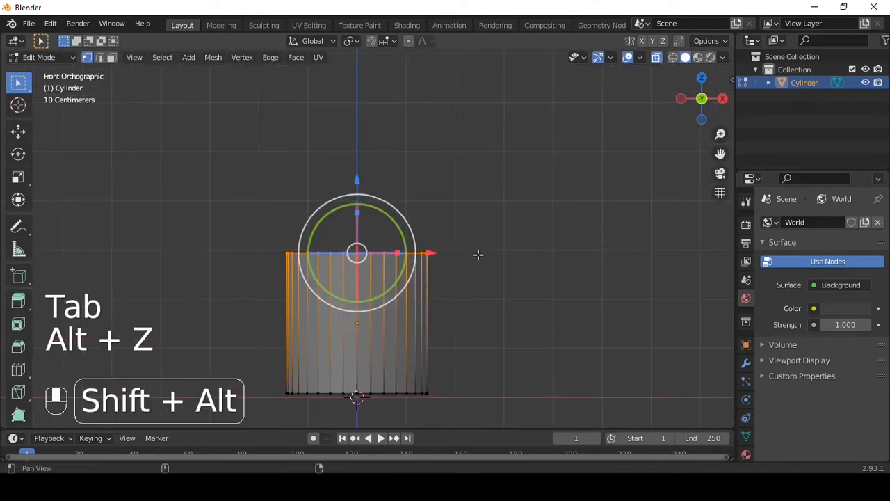
pyautogui.hotkey('ctrl', 'b')
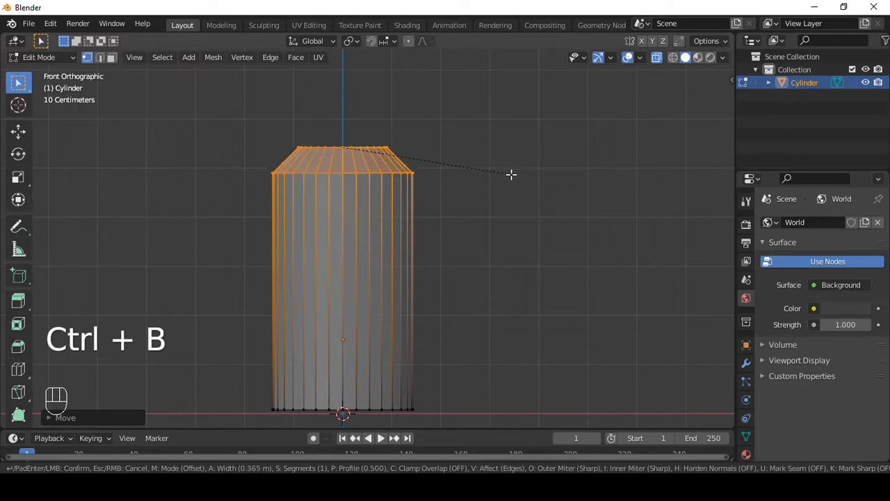
pyautogui.click(512, 178)
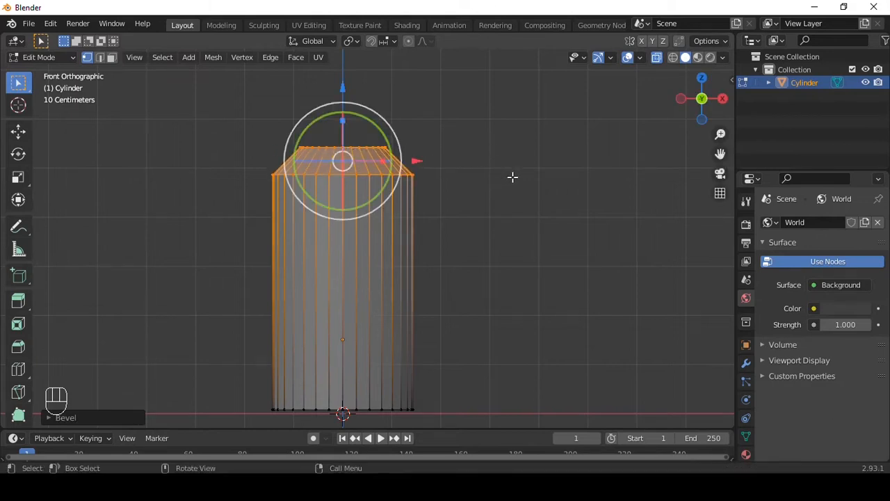
pyautogui.hotkey('ctrl', 'z')
# Bevel the top rim into a slanted shoulder and round the shoulder's lower edge loop with an 8-segment bevel about 0.24 m wide.
pyautogui.hotkey('ctrl', 'b')
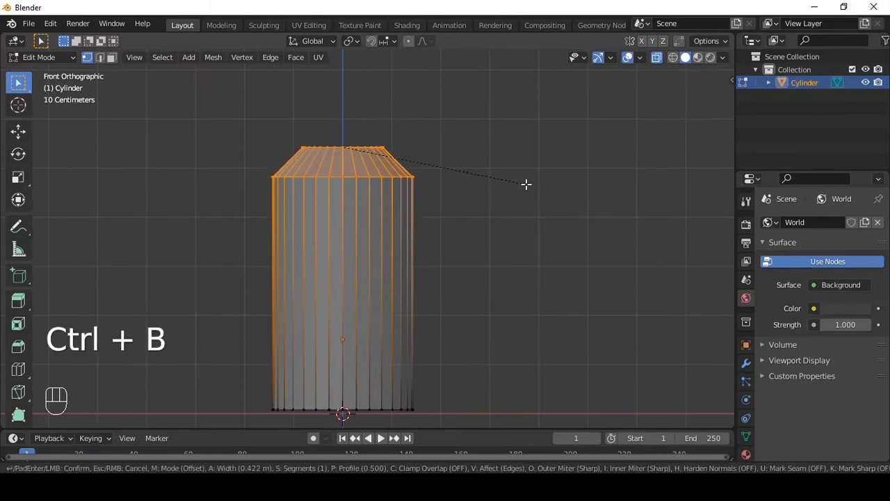
pyautogui.click(523, 178)
pyautogui.keyDown('alt'); pyautogui.click(375, 171); pyautogui.keyUp('alt')
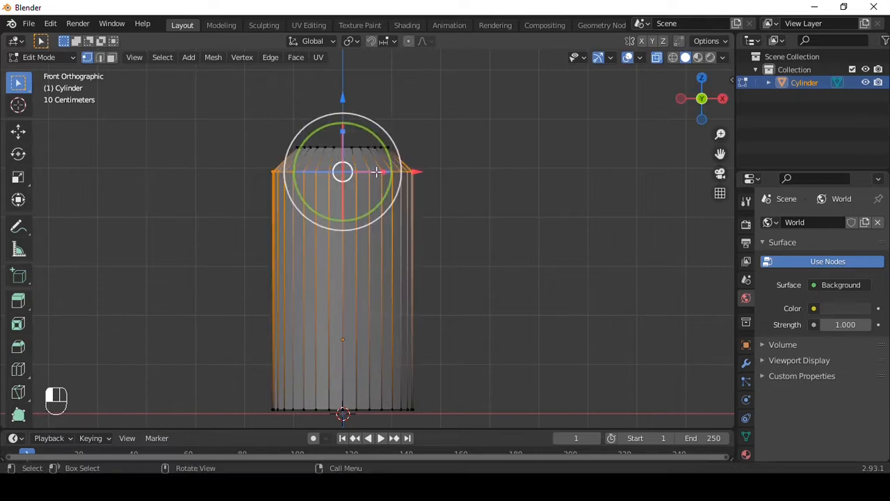
pyautogui.hotkey('ctrl', 'b')
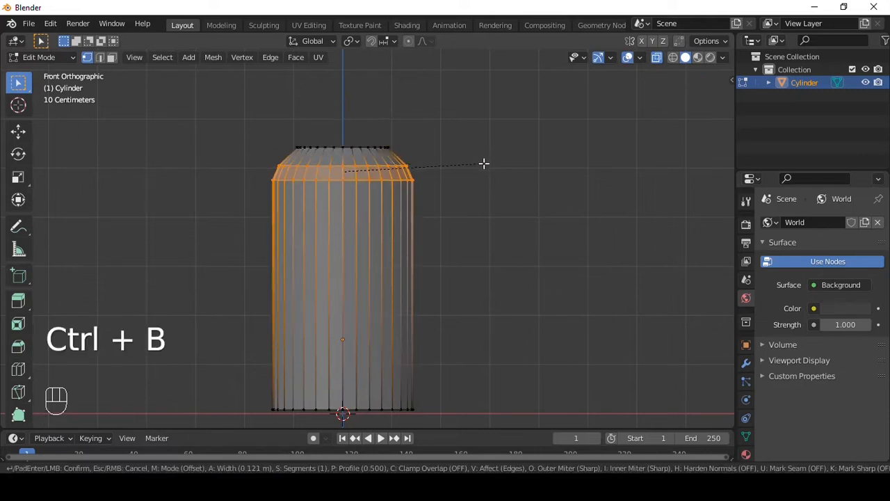
pyautogui.scroll(7, 487, 174)
pyautogui.scroll(2, 489, 181)
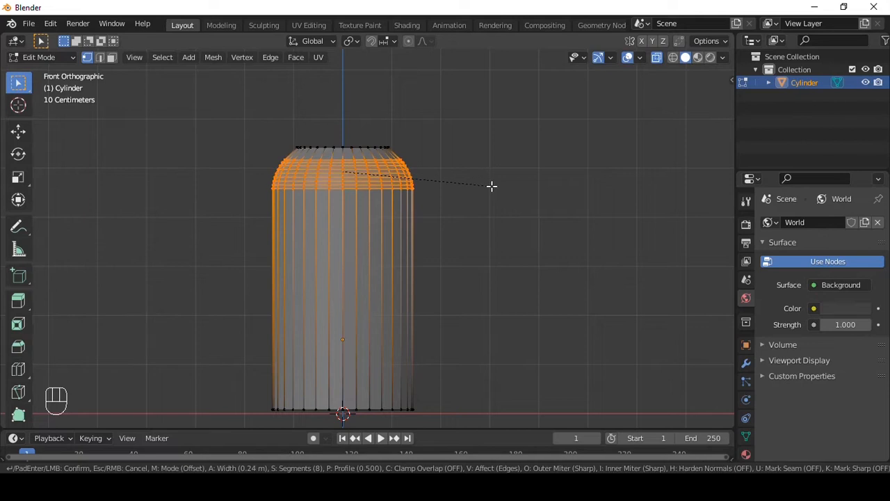
pyautogui.click(491, 186)
pyautogui.press('Tab')
pyautogui.hotkey('alt', 'z')
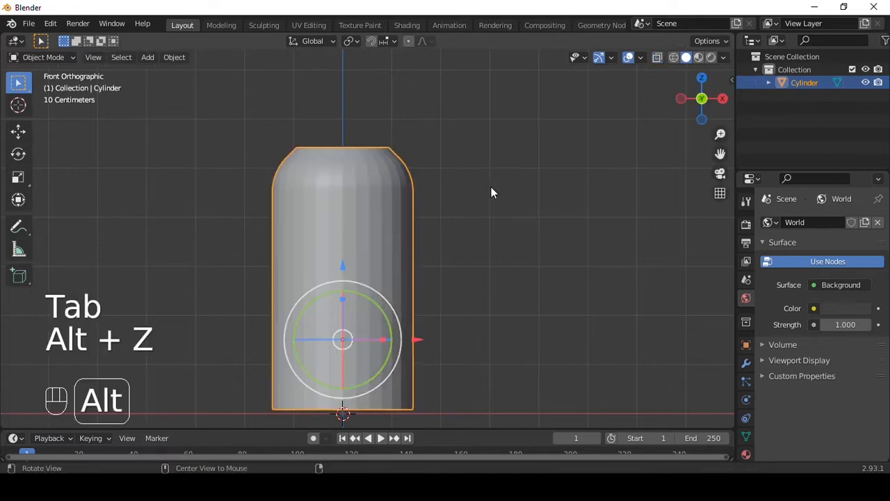
# Extrude the cylinder's top face upward about 0.45 m to form the bottle neck.
pyautogui.keyDown('alt'); pyautogui.moveTo(401, 126); pyautogui.dragTo(389, 179); pyautogui.keyUp('alt')
pyautogui.scroll(2, 390, 180)
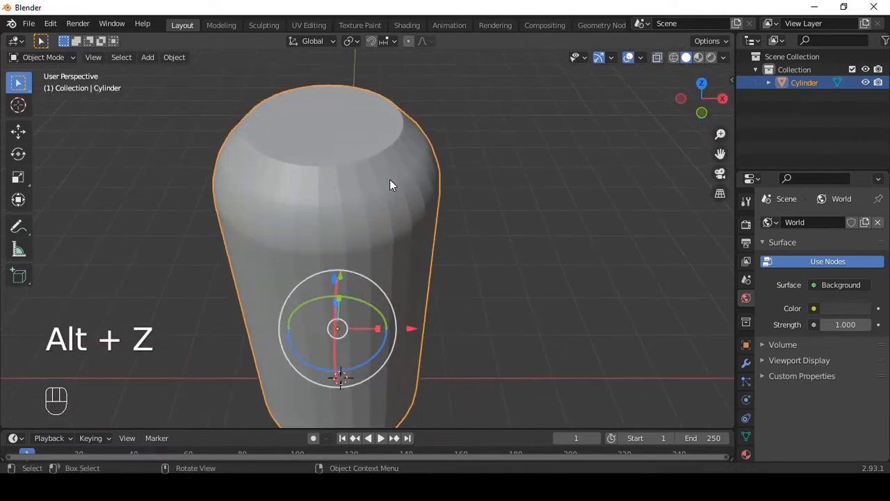
pyautogui.press('Tab')
pyautogui.press('3')
pyautogui.click(333, 118)
pyautogui.scroll(-3, 417, 146)
pyautogui.moveTo(473, 169)
pyautogui.keyDown('alt'); pyautogui.mouseDown()
pyautogui.moveTo(470, 132)
pyautogui.moveTo(459, 161)
pyautogui.mouseUp(); pyautogui.keyUp('alt')
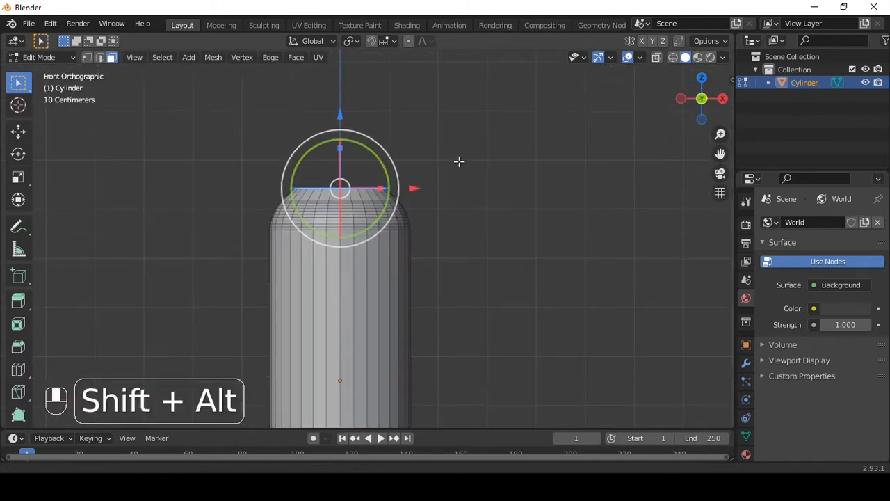
pyautogui.press('e')
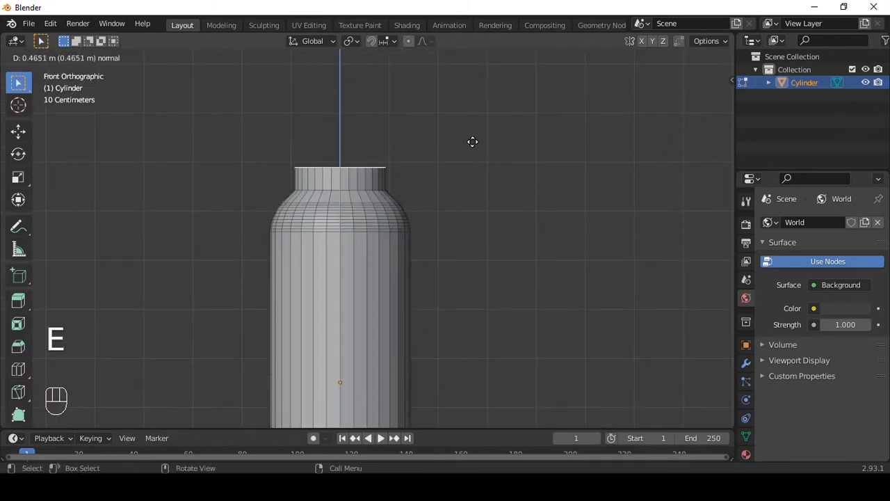
pyautogui.click(472, 143)
# Extrude the neck's top face twice more, about 0.05 m for a thin ring and about 0.35 m for the upper section.
pyautogui.scroll(3, 472, 139)
pyautogui.keyDown('shift'); pyautogui.moveTo(463, 116); pyautogui.dragTo(477, 161, button='middle'); pyautogui.keyUp('shift')
pyautogui.press('e')
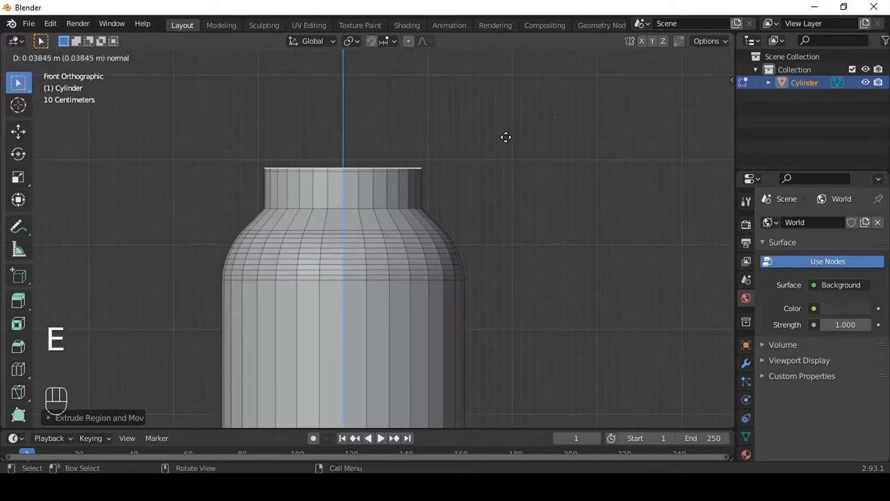
pyautogui.click(506, 135)
pyautogui.press('e')
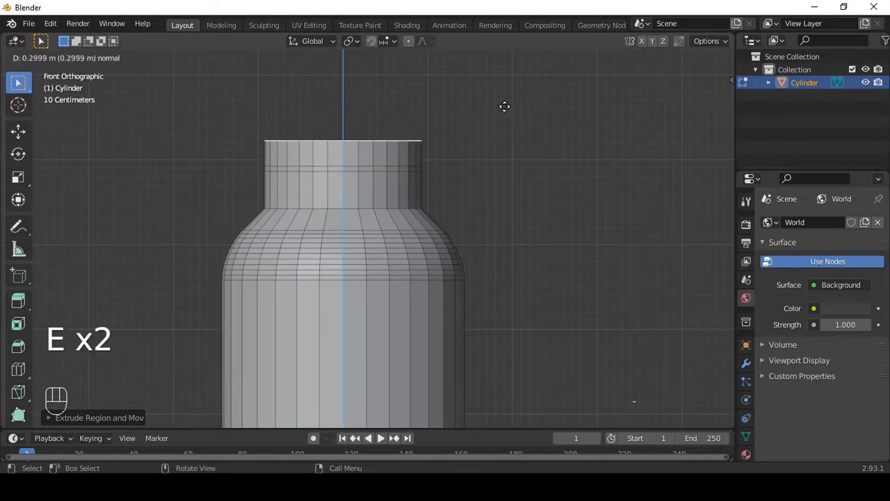
pyautogui.click(503, 102)
# Select the upper neck section with its thin ring and lower it along Z to shorten the neck.
pyautogui.scroll(6, 457, 102)
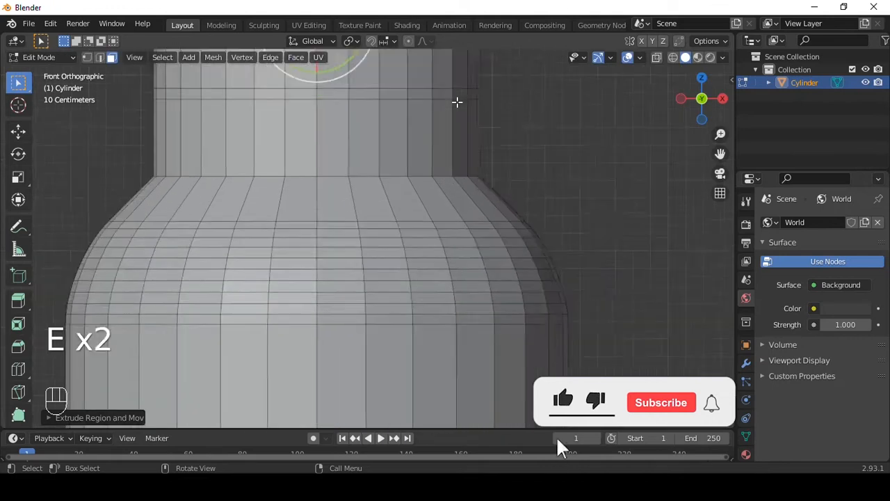
pyautogui.hotkey('alt', 'z')
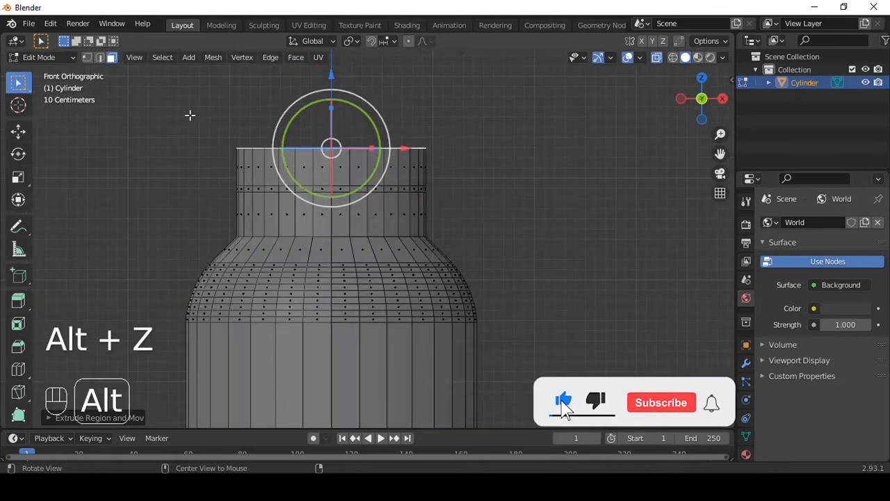
pyautogui.moveTo(177, 106); pyautogui.dragTo(576, 214)
pyautogui.press('2')
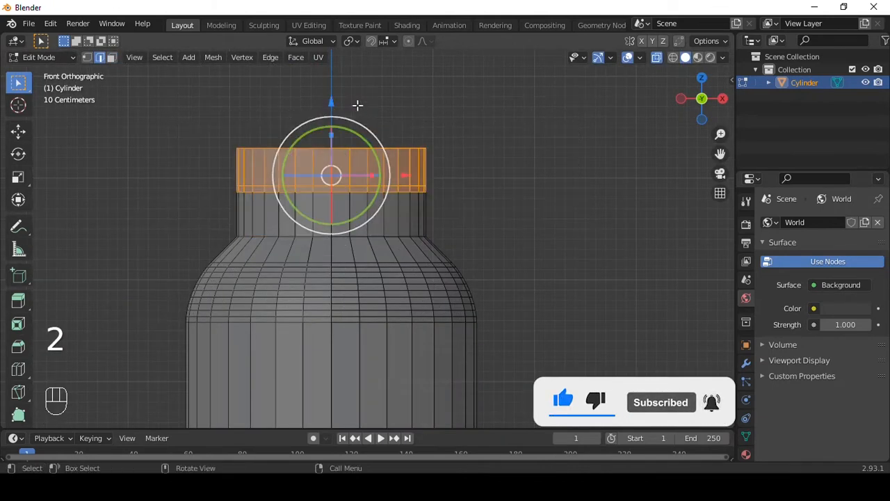
pyautogui.moveTo(330, 98); pyautogui.dragTo(329, 119)
pyautogui.press('Tab')
pyautogui.hotkey('alt', 'z')
# Delete the cap face on top of the neck to open the bottle.
pyautogui.scroll(4, 445, 123)
pyautogui.moveTo(445, 119); pyautogui.dragTo(445, 175, button='middle')
pyautogui.scroll(-3, 445, 176)
pyautogui.press('3')
pyautogui.press('Tab')
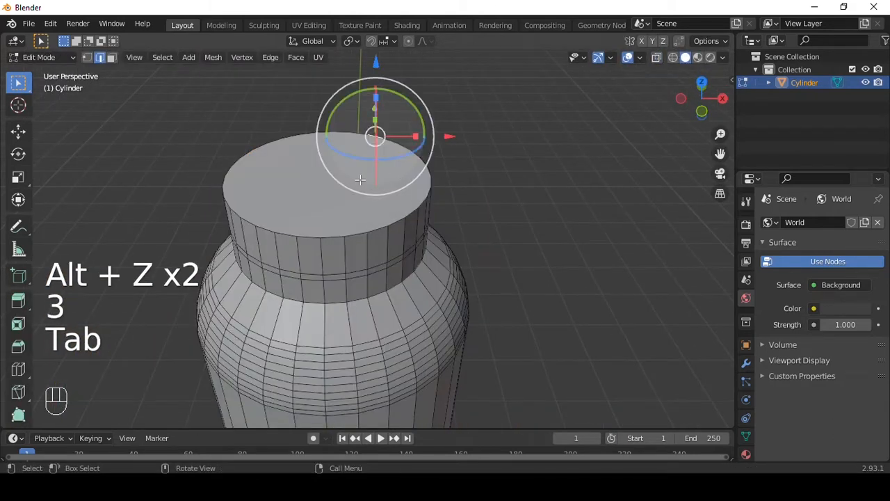
pyautogui.press('3')
pyautogui.scroll(3, 369, 181)
pyautogui.press('x')
pyautogui.click(425, 214)
# Add a level 3 Subdivision Surface modifier to the bottle.
pyautogui.press('`')
pyautogui.click(439, 171)
pyautogui.keyDown('alt'); pyautogui.keyDown('shift'); pyautogui.moveTo(443, 196); pyautogui.dragTo(443, 105); pyautogui.keyUp('shift'); pyautogui.keyUp('alt')
pyautogui.press('Tab')
pyautogui.hotkey('ctrl', '3')
# Inset the ring of long side faces around the body slightly to add support loops at its upper and lower ends.
pyautogui.scroll(-1, 443, 250)
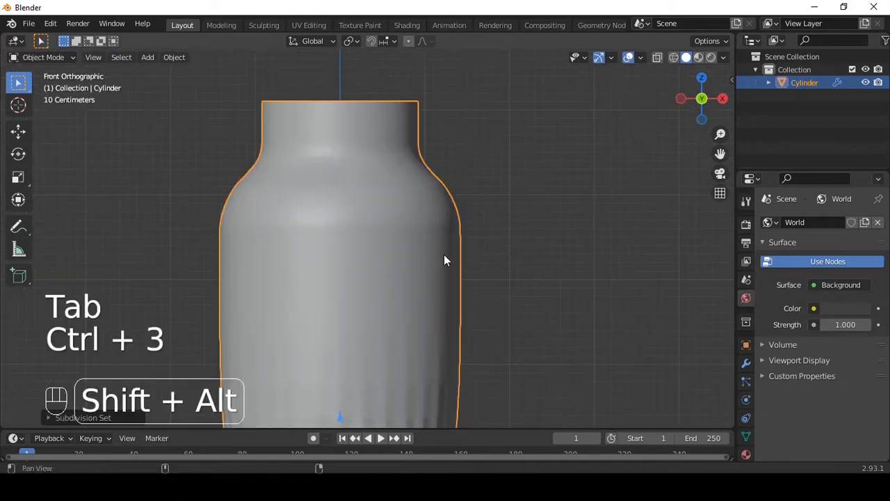
pyautogui.keyDown('alt'); pyautogui.keyDown('shift'); pyautogui.moveTo(445, 255); pyautogui.dragTo(449, 141); pyautogui.keyUp('shift'); pyautogui.keyUp('alt')
pyautogui.scroll(-3, 447, 207)
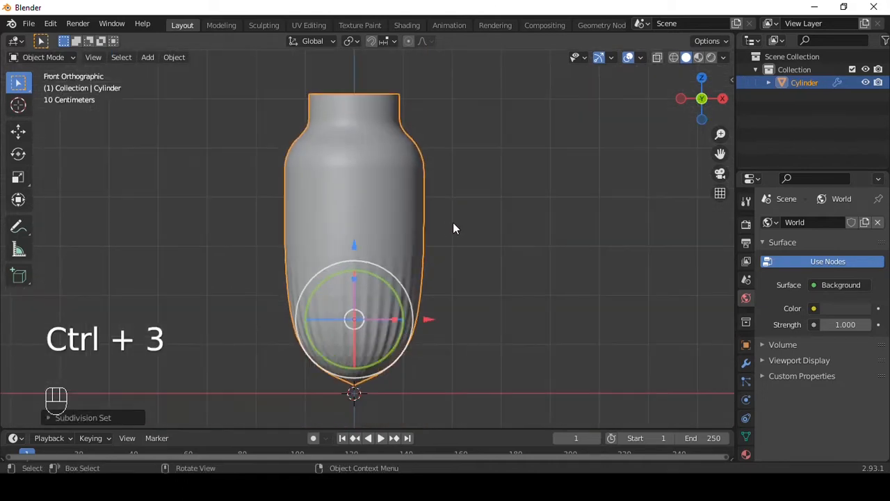
pyautogui.keyDown('alt'); pyautogui.keyDown('shift'); pyautogui.moveTo(436, 251); pyautogui.dragTo(421, 201); pyautogui.keyUp('shift'); pyautogui.keyUp('alt')
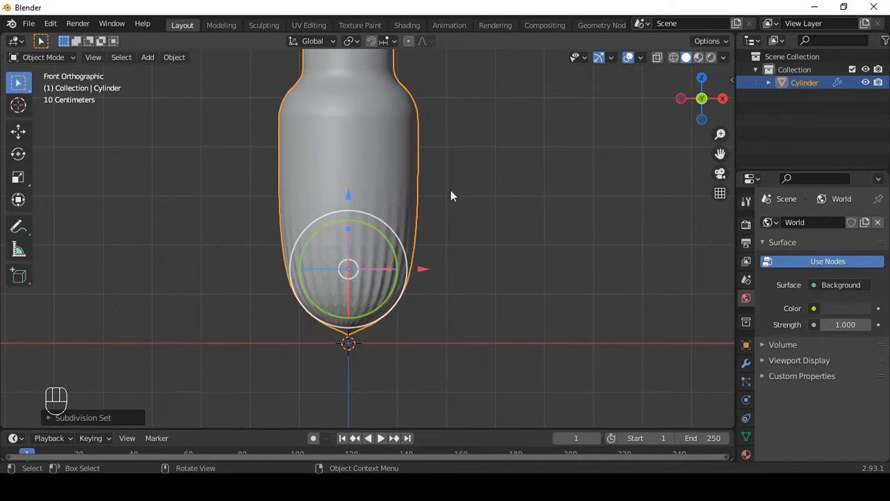
pyautogui.press('Tab')
pyautogui.press('a')
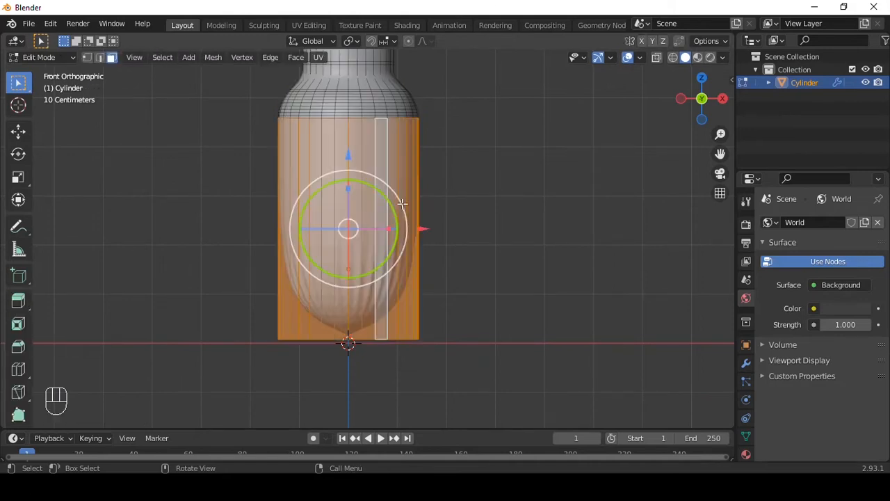
pyautogui.press('i')
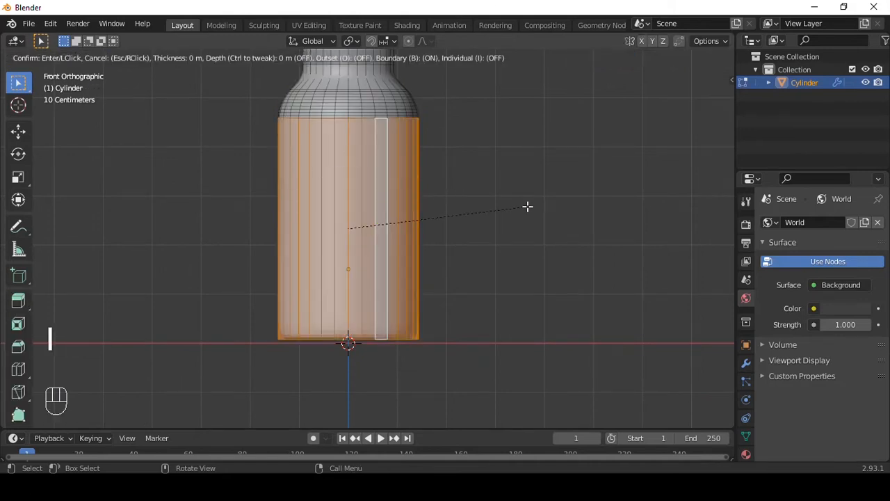
pyautogui.click(524, 207)
pyautogui.press('Tab')
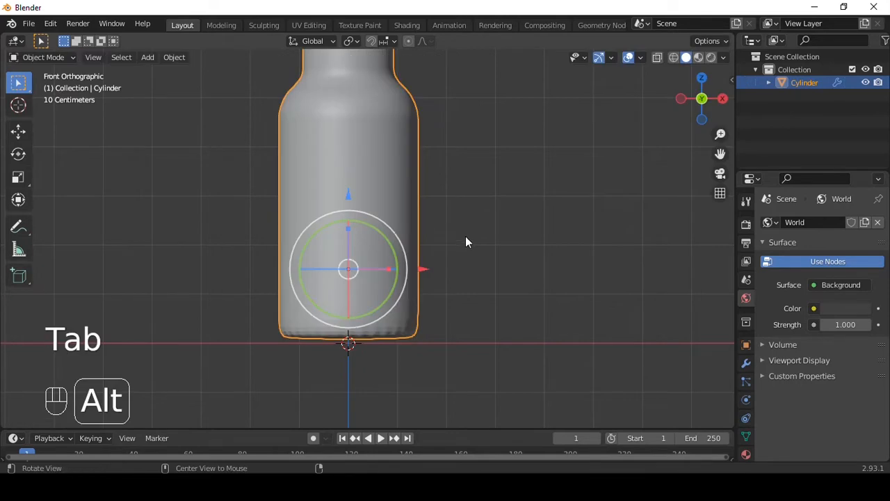
# Inset the bottle's bottom face about 0.07 m and extrude it inward to recess the base.
pyautogui.moveTo(467, 240); pyautogui.dragTo(433, 254, button='middle')
pyautogui.scroll(4, 441, 261)
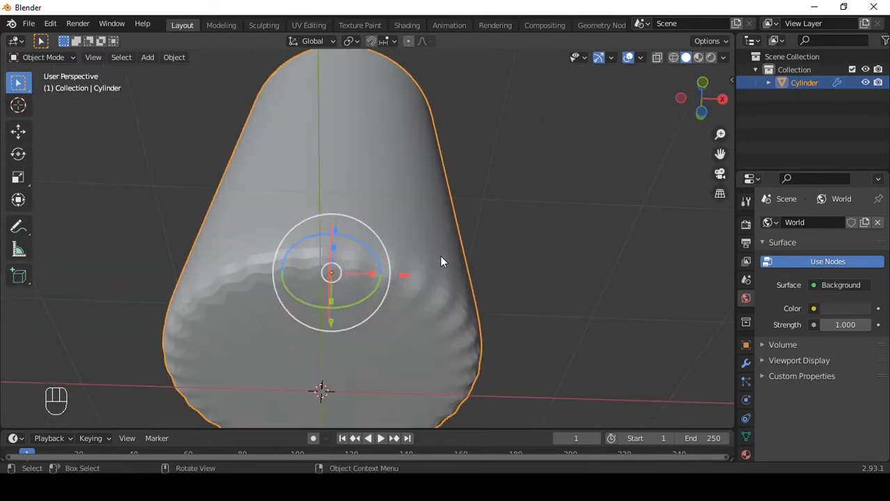
pyautogui.press('Tab')
pyautogui.keyDown('shift'); pyautogui.moveTo(361, 347); pyautogui.dragTo(353, 220, button='middle'); pyautogui.keyUp('shift')
pyautogui.click(426, 218)
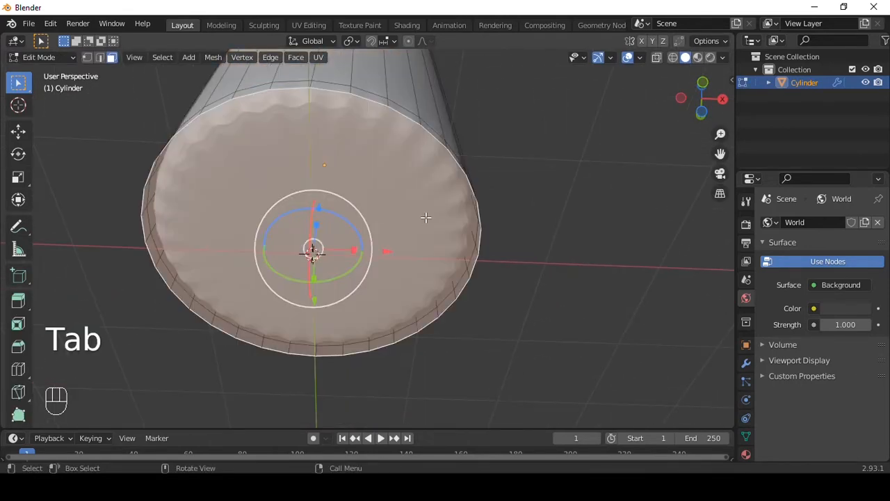
pyautogui.press('i')
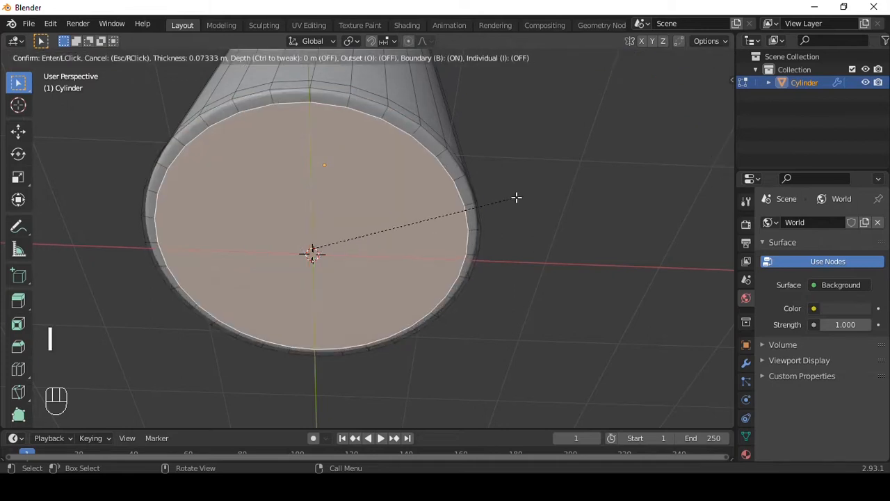
pyautogui.click(512, 198)
pyautogui.press('e')
pyautogui.click(515, 172)
# Inset the recessed bottom face twice, the first time by about 0.29 m, to clean up its shading.
pyautogui.press('i')
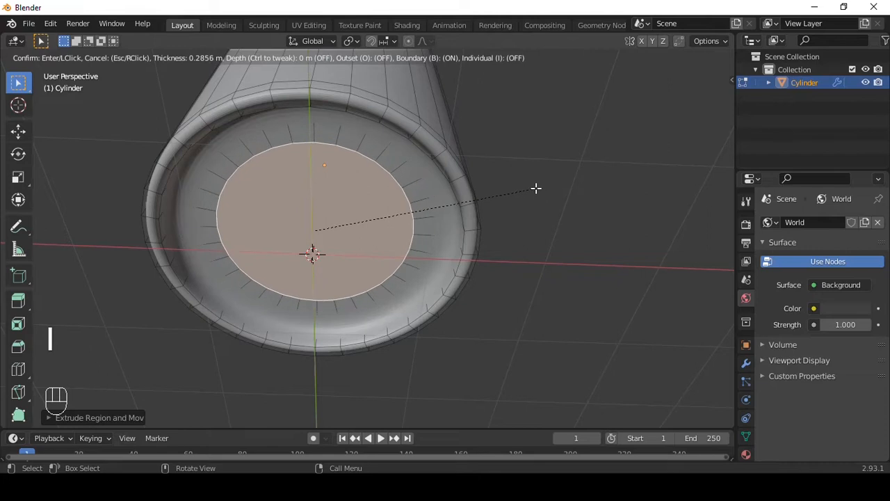
pyautogui.click(532, 188)
pyautogui.press('i')
pyautogui.click(473, 198)
pyautogui.press('Tab')
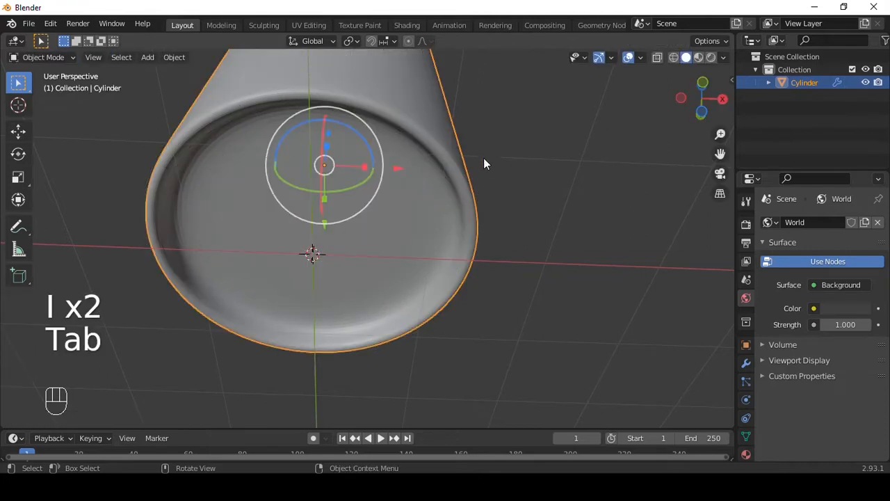
# Extrude the narrow face ring around the bottle's neck slightly outward along its normals to form a thin ridge.
pyautogui.moveTo(483, 160); pyautogui.dragTo(468, 224, button='middle')
pyautogui.scroll(-4, 468, 224)
pyautogui.press('`')
pyautogui.click(447, 170)
pyautogui.scroll(-4, 447, 170)
pyautogui.press('`')
pyautogui.click(337, 186)
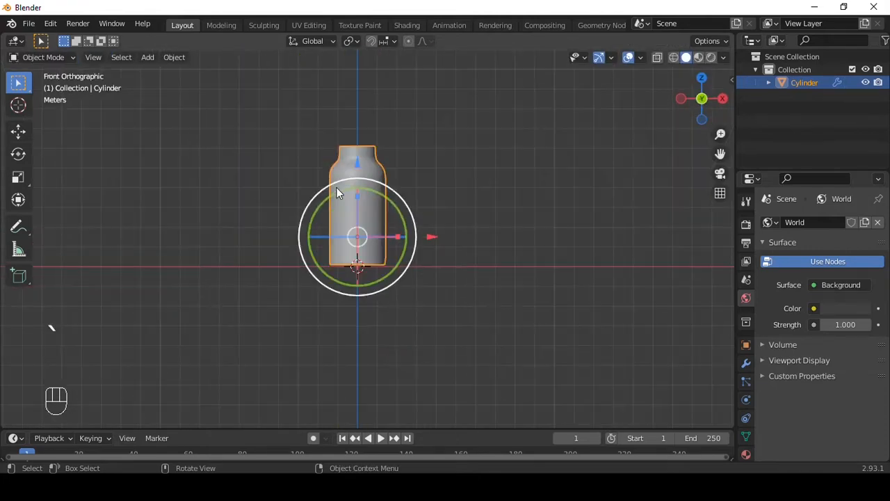
pyautogui.scroll(10, 312, 162)
pyautogui.press('Tab')
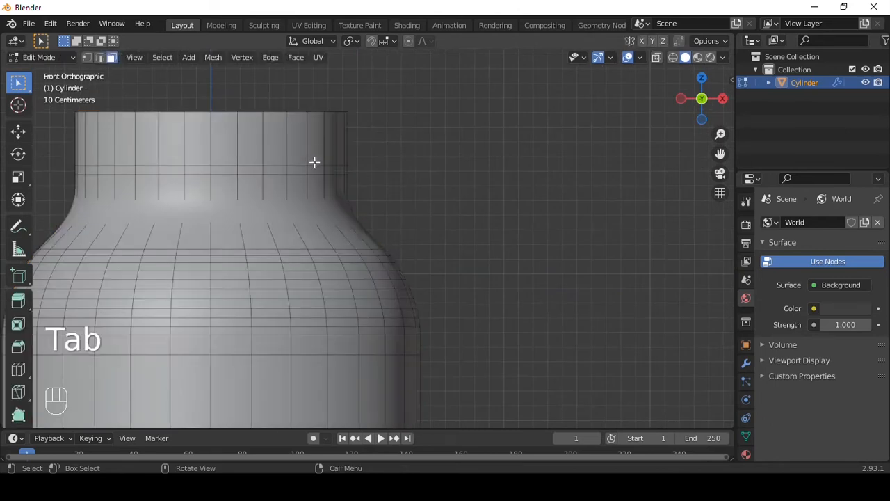
pyautogui.scroll(3, 314, 162)
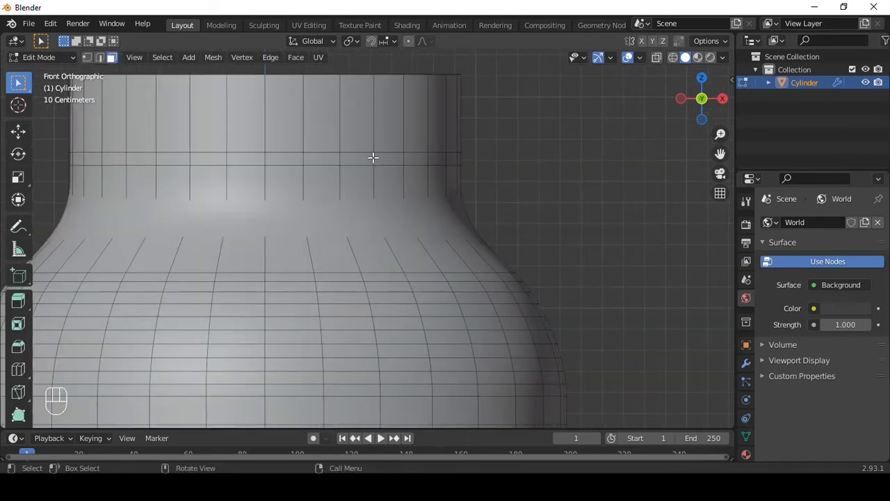
pyautogui.keyDown('alt'); pyautogui.click(372, 157); pyautogui.keyUp('alt')
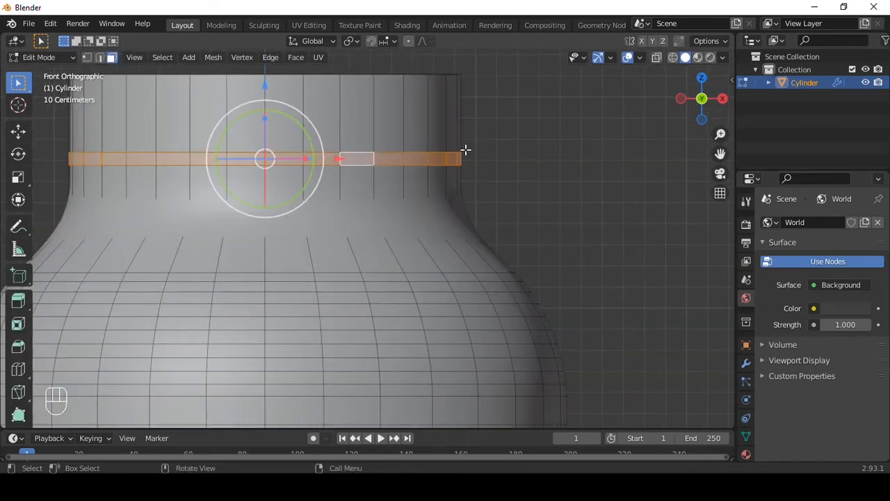
pyautogui.hotkey('alt', 'e')
pyautogui.click(415, 164)
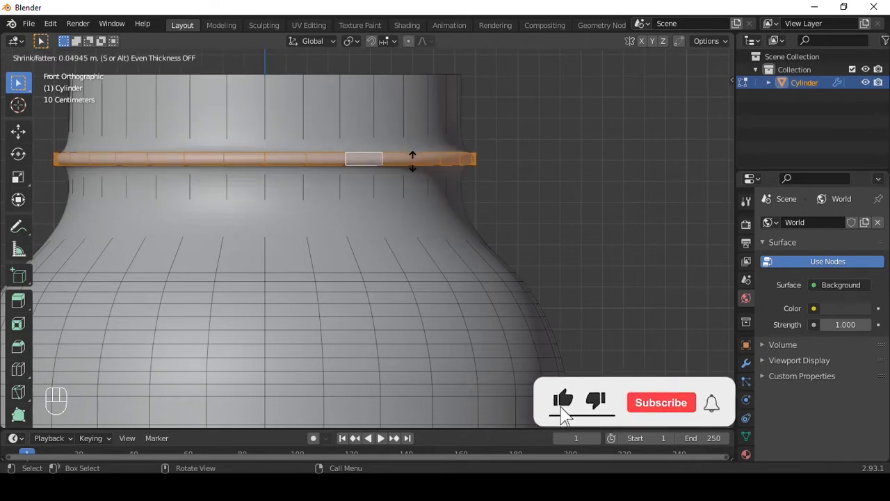
pyautogui.click(411, 161)
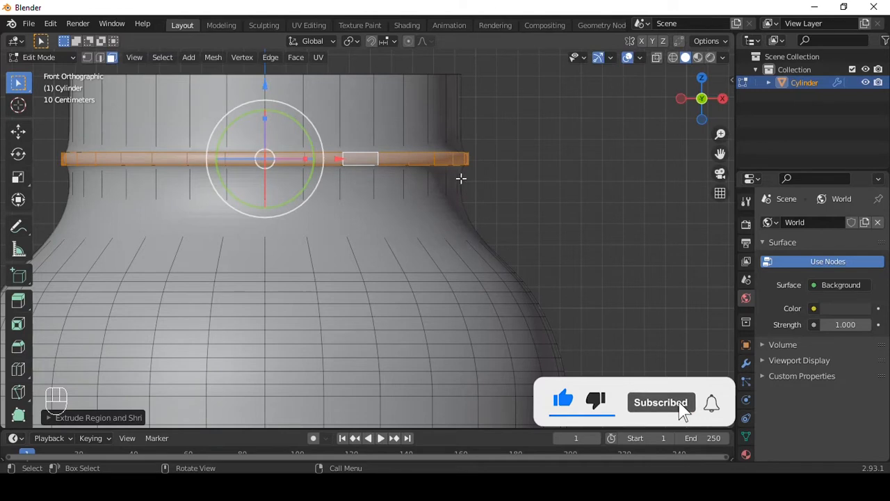
# Inset the face rings directly below and above the neck ridge to add support loops.
pyautogui.press('g')
pyautogui.press('z')
pyautogui.click(506, 179)
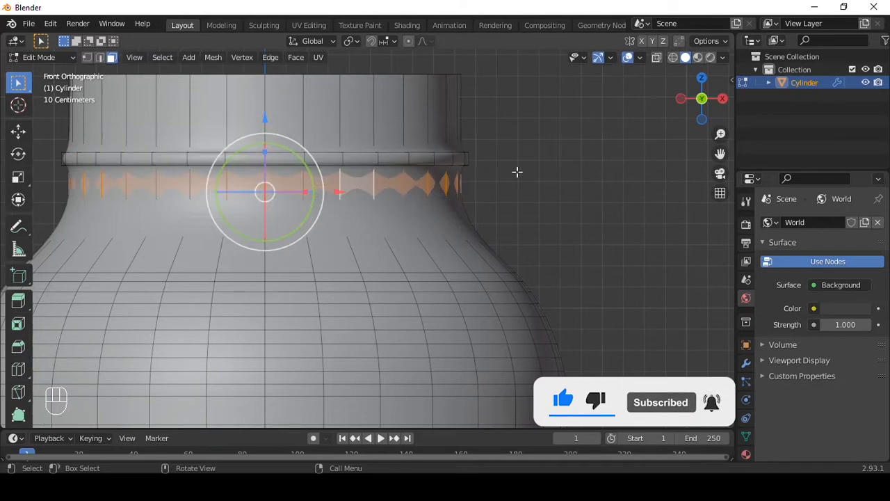
pyautogui.press('i')
pyautogui.press('i')
pyautogui.click(487, 228)
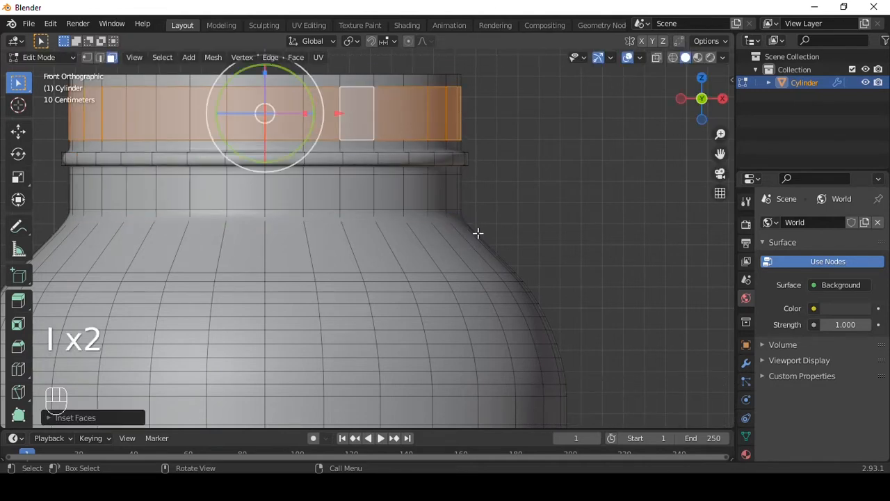
# Add a second cylinder for the cap, raise it about 6.9 m onto the bottle's neck and scale it down to fit.
pyautogui.scroll(-10, 477, 245)
pyautogui.press('Tab')
pyautogui.hotkey('shift', 'a')
pyautogui.click(509, 226)
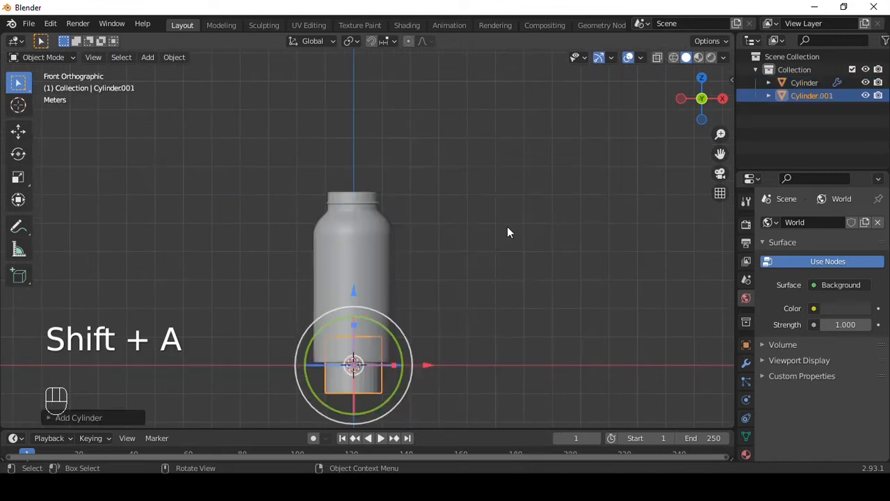
pyautogui.press('g')
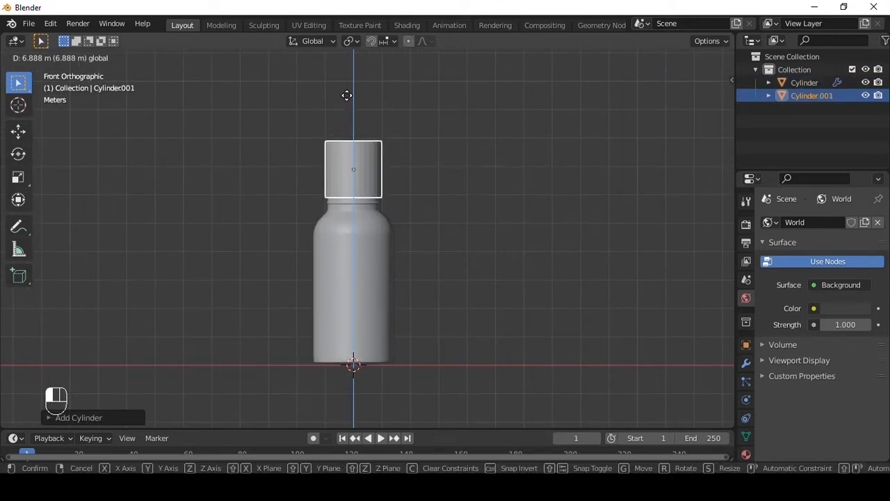
pyautogui.click(348, 95)
pyautogui.scroll(6, 362, 139)
pyautogui.press('s')
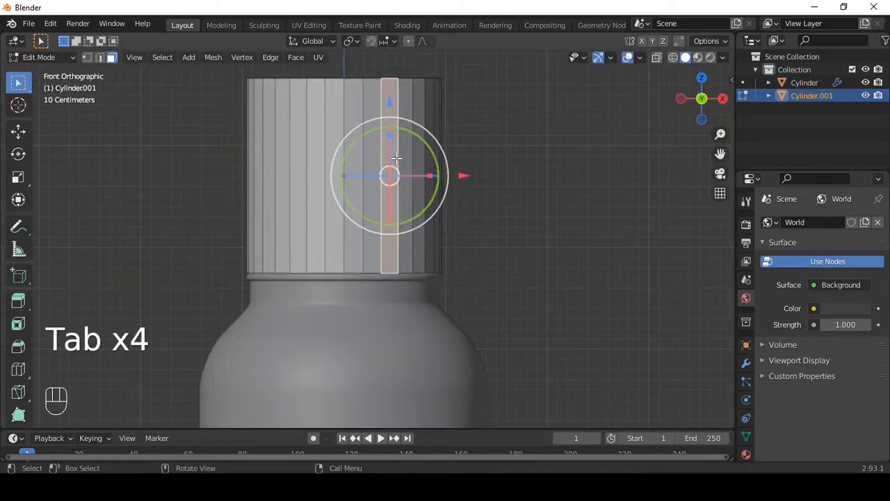
# Inset the cap's ring of side faces slightly to create narrow bands at its upper and lower ends.
pyautogui.keyDown('alt'); pyautogui.click(397, 158); pyautogui.keyUp('alt')
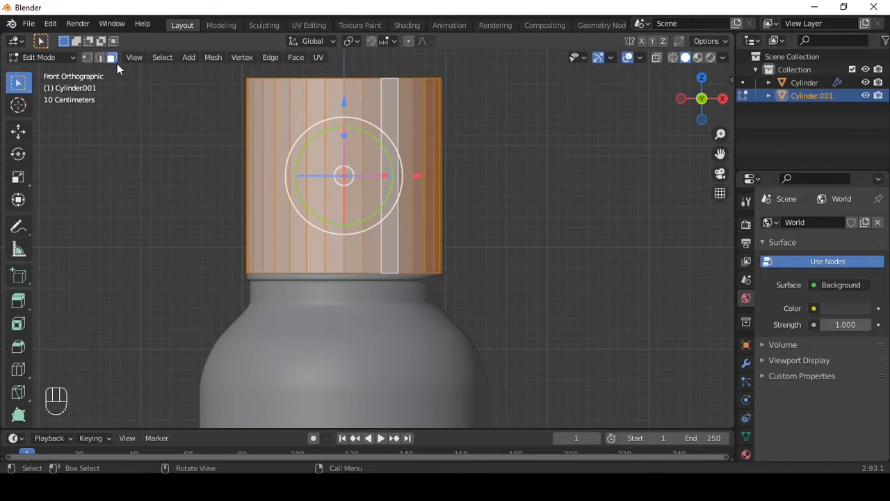
pyautogui.press('i')
pyautogui.click(541, 134)
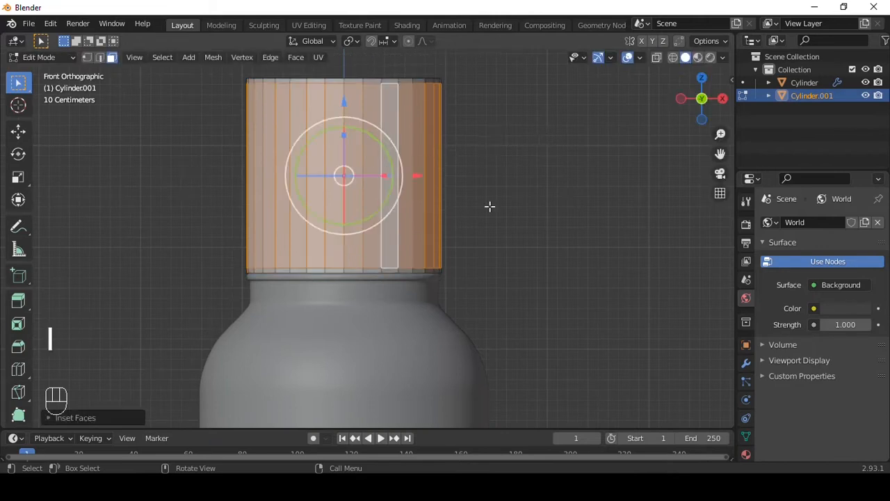
# Extrude the narrow band of faces at the cap's lower end slightly outward along its normals to form a lip.
pyautogui.scroll(6, 436, 343)
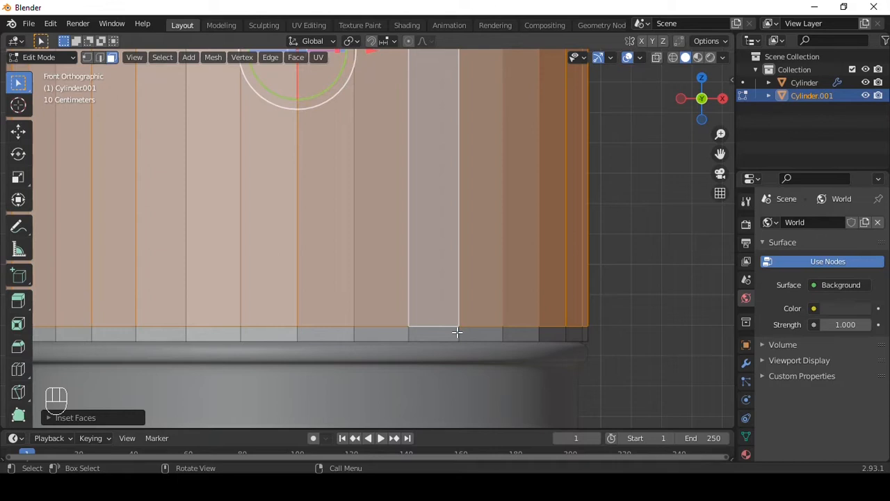
pyautogui.keyDown('alt'); pyautogui.click(456, 332); pyautogui.keyUp('alt')
pyautogui.scroll(-4, 457, 332)
pyautogui.scroll(1, 499, 278)
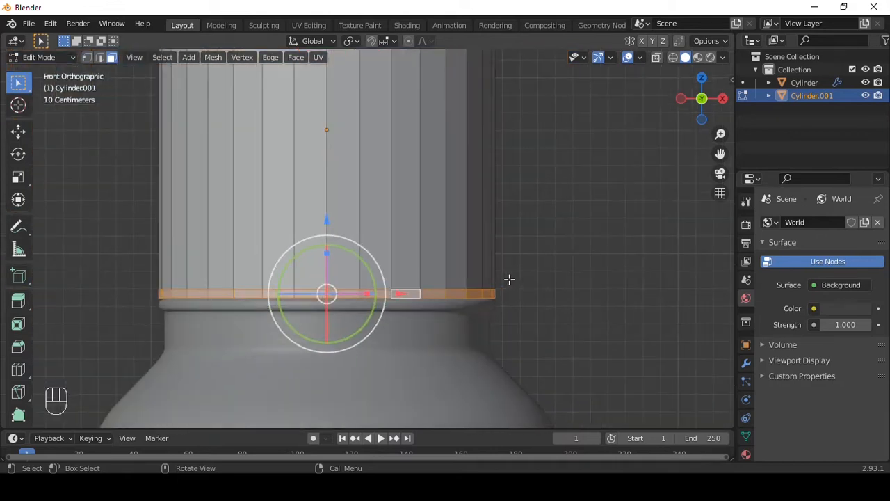
pyautogui.hotkey('alt', 'e')
pyautogui.click(521, 281)
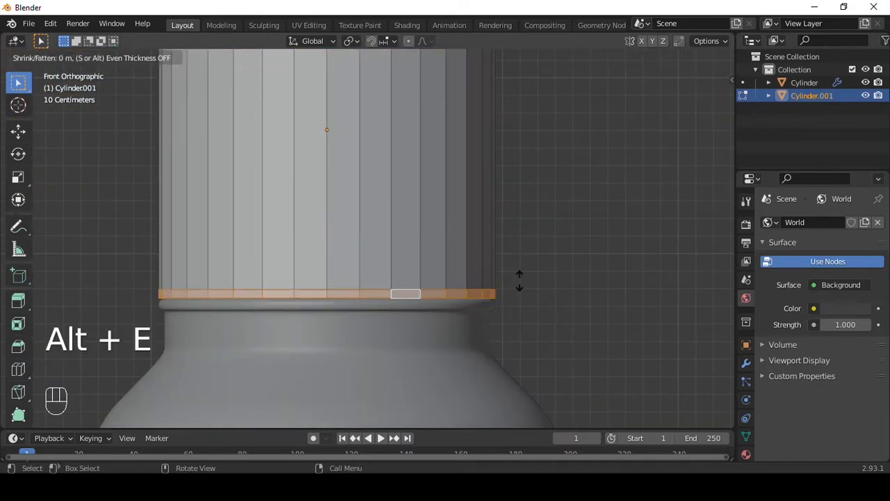
pyautogui.click(519, 280)
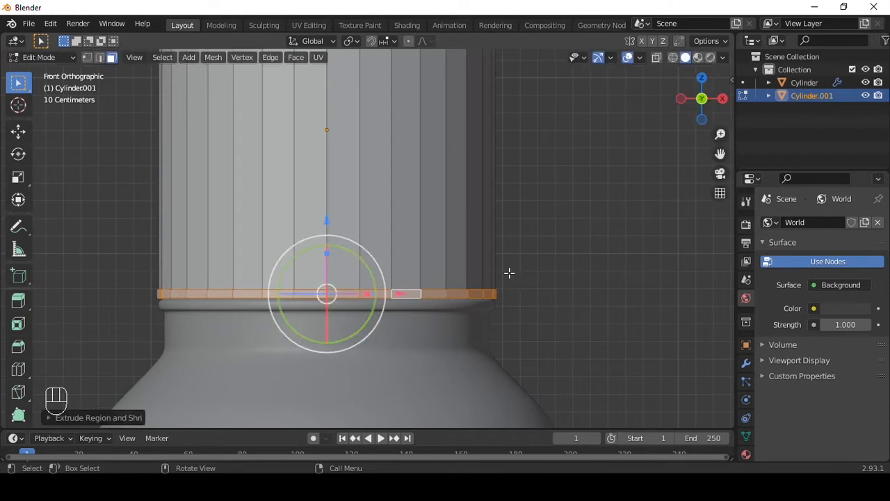
# Select the cap's upper edges with X-ray on and lower them along Z to shorten the cap.
pyautogui.scroll(-2, 481, 251)
pyautogui.scroll(-2, 399, 151)
pyautogui.hotkey('alt', 'z')
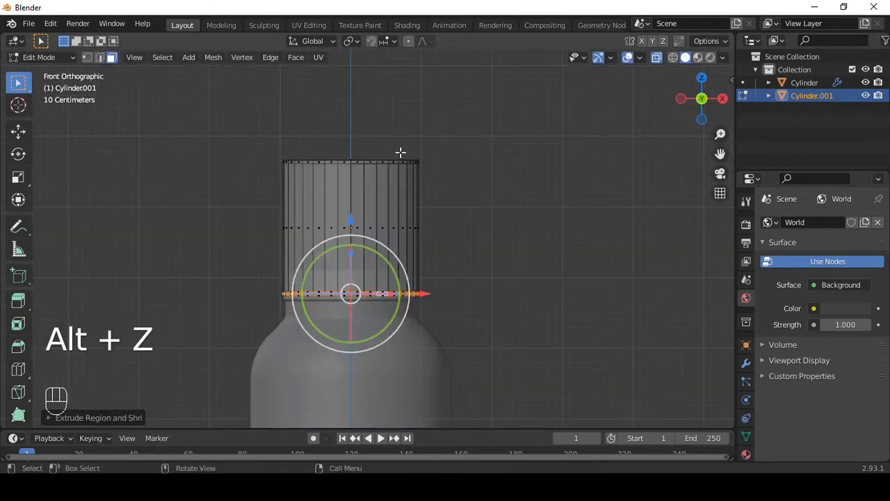
pyautogui.press('Tab')
pyautogui.press('Tab')
pyautogui.press('2')
pyautogui.moveTo(159, 109); pyautogui.dragTo(591, 201)
pyautogui.moveTo(344, 88); pyautogui.dragTo(351, 178)
pyautogui.scroll(2, 351, 178)
pyautogui.click(445, 186)
# Select the cap's top edge loop and scale it to about 0.96 to bevel the rim.
pyautogui.hotkey('alt', 'z')
pyautogui.moveTo(445, 186)
pyautogui.keyDown('alt'); pyautogui.mouseDown()
pyautogui.moveTo(473, 240)
pyautogui.moveTo(459, 195)
pyautogui.mouseUp(); pyautogui.keyUp('alt')
pyautogui.scroll(2, 459, 195)
pyautogui.doubleClick(386, 305)
pyautogui.keyDown('alt'); pyautogui.moveTo(500, 238); pyautogui.dragTo(515, 189); pyautogui.keyUp('alt')
pyautogui.press('s')
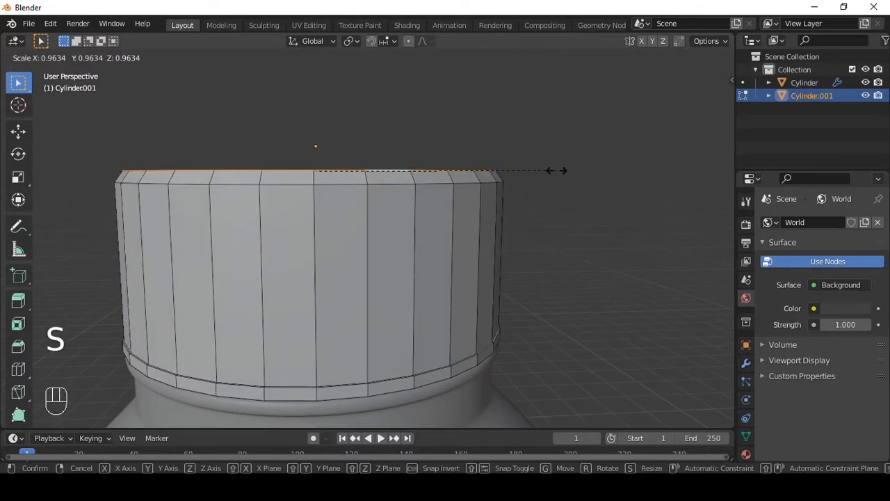
pyautogui.click(556, 170)
# Extrude the cap's top edge loop upward and scale it inward to give the cap a domed top.
pyautogui.press('e')
pyautogui.press('s')
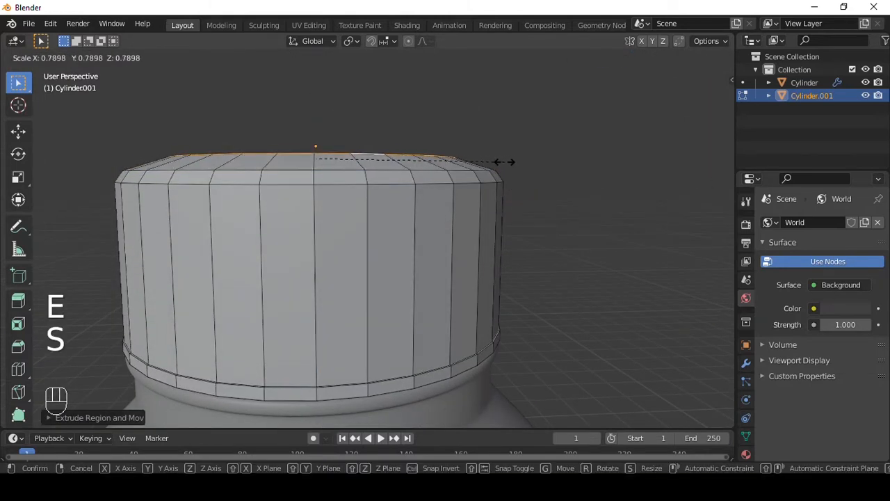
pyautogui.click(464, 113)
pyautogui.press('Tab')
# Add a level 3 Subdivision Surface modifier to the cap and a supporting edge loop just above its lower lip.
pyautogui.scroll(-4, 465, 114)
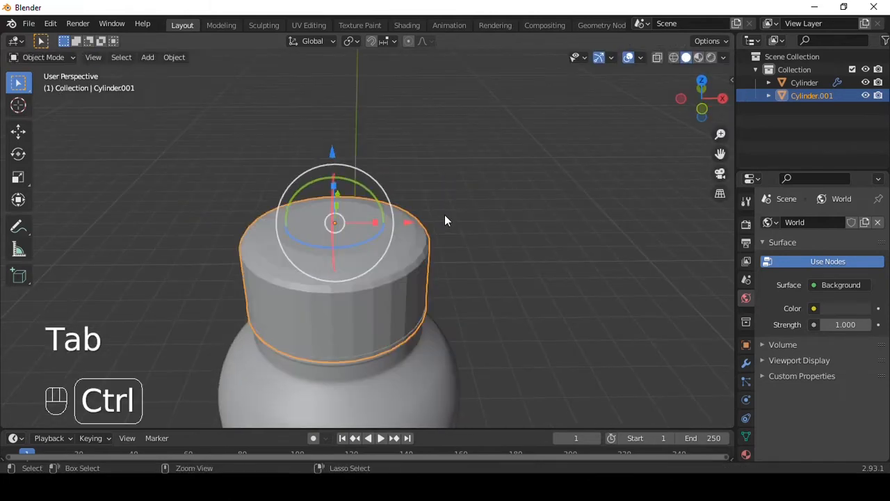
pyautogui.hotkey('ctrl', '3')
pyautogui.keyDown('alt'); pyautogui.moveTo(445, 213); pyautogui.dragTo(450, 157, button='middle'); pyautogui.keyUp('alt')
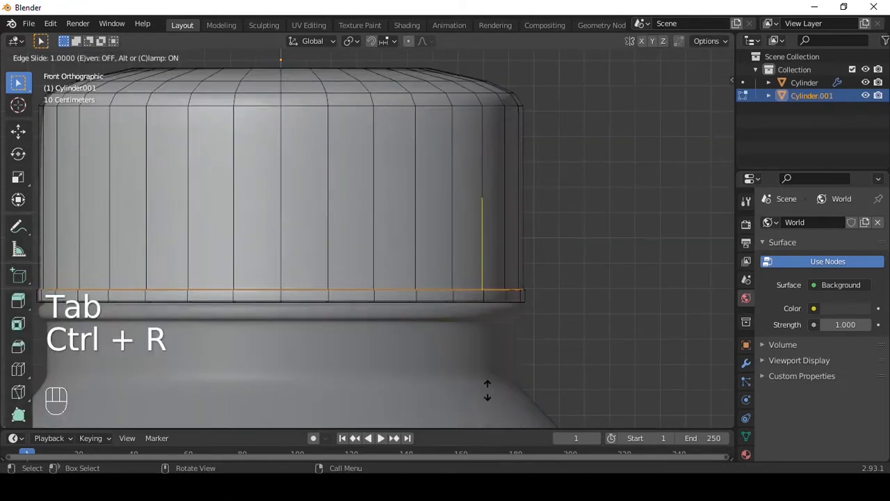
pyautogui.click(490, 384)
pyautogui.press('Tab')
pyautogui.click(534, 293)
pyautogui.scroll(-3, 487, 285)
pyautogui.scroll(6, 514, 304)
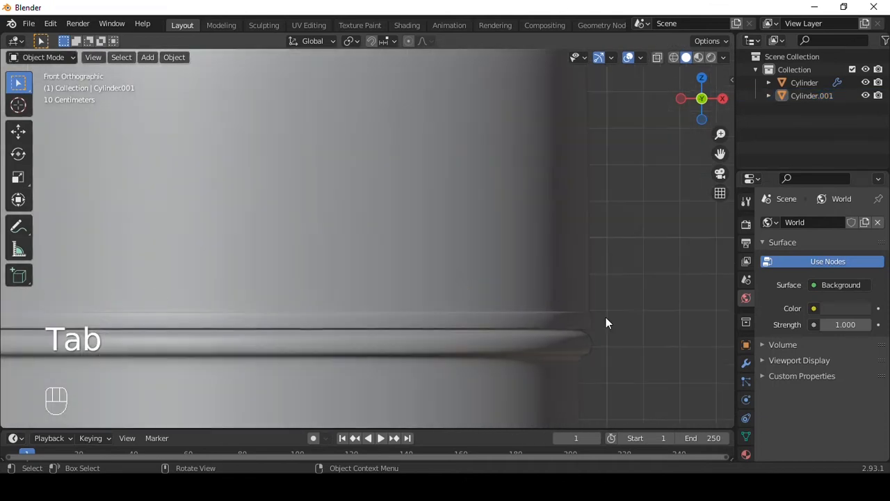
# Apply smooth shading to the bottle.
pyautogui.rightClick(377, 164)
pyautogui.click(477, 260)
pyautogui.keyDown('alt'); pyautogui.keyDown('shift'); pyautogui.moveTo(477, 260); pyautogui.dragTo(453, 306); pyautogui.keyUp('shift'); pyautogui.keyUp('alt')
pyautogui.click(453, 305)
pyautogui.rightClick(445, 306)
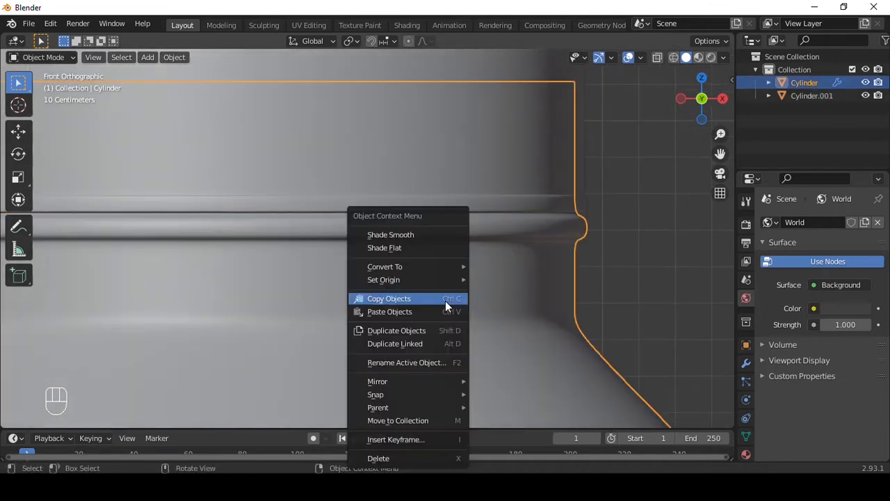
pyautogui.click(401, 234)
pyautogui.scroll(-4, 403, 231)
pyautogui.scroll(-4, 403, 233)
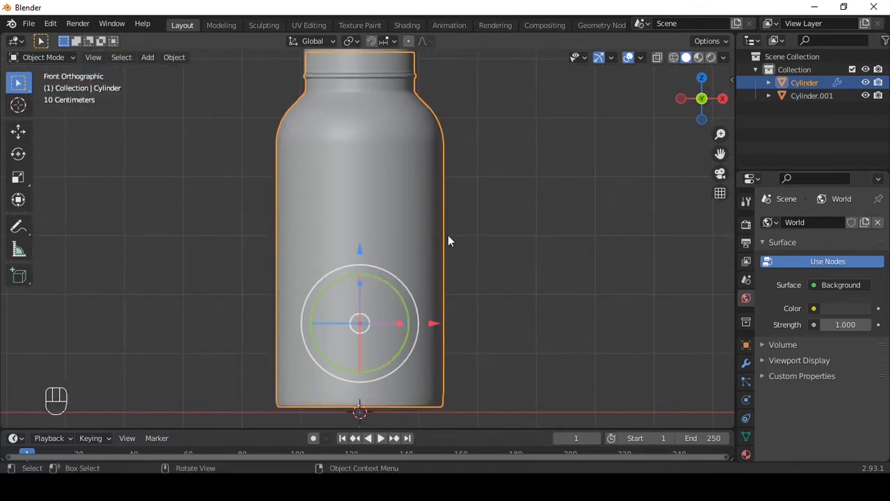
# Duplicate the bottle in place, separate the copy's entire mesh into its own object and select that object.
pyautogui.hotkey('shift', 'd')
pyautogui.rightClick(586, 220)
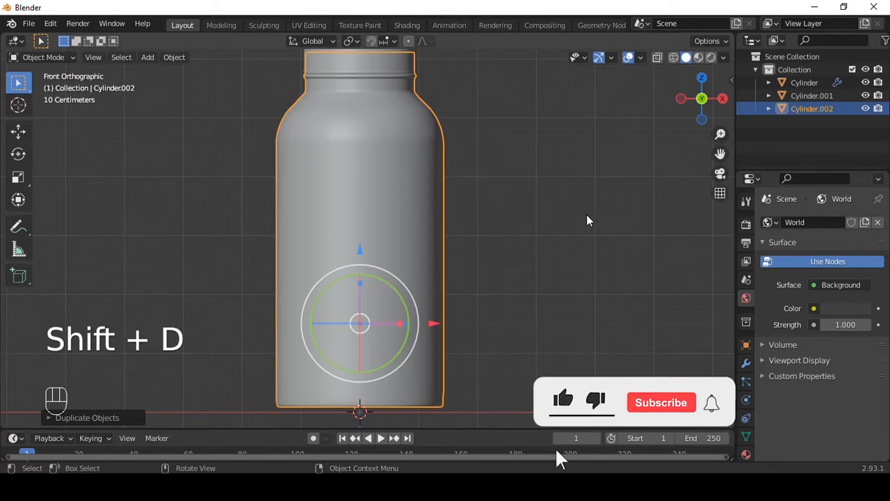
pyautogui.press('Tab')
pyautogui.press('a')
pyautogui.press('a')
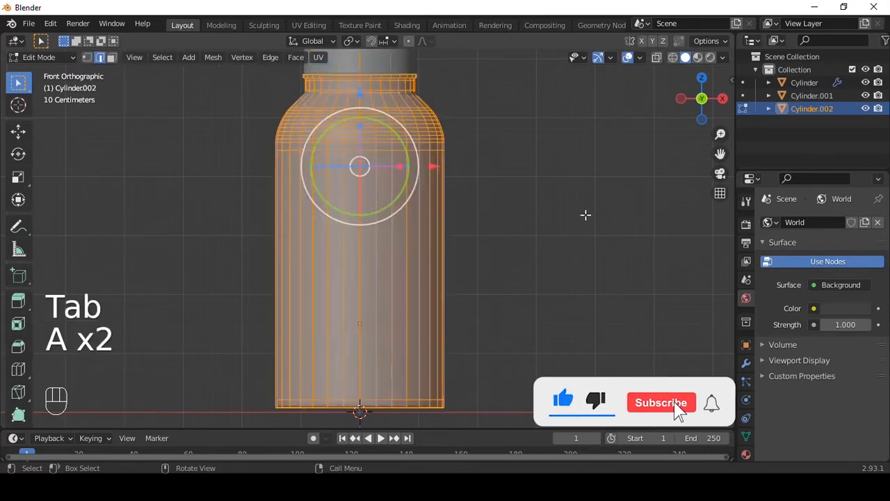
pyautogui.keyDown('alt'); pyautogui.moveTo(461, 135); pyautogui.dragTo(494, 210, button='middle'); pyautogui.keyUp('alt')
pyautogui.press('p')
pyautogui.click(494, 212)
pyautogui.press('Tab')
pyautogui.click(418, 225)
pyautogui.moveTo(436, 352); pyautogui.dragTo(547, 388)
pyautogui.hotkey('ctrl', 'z')
pyautogui.keyDown('alt'); pyautogui.keyDown('shift'); pyautogui.moveTo(450, 310); pyautogui.dragTo(458, 233, button='middle'); pyautogui.keyUp('shift'); pyautogui.keyUp('alt')
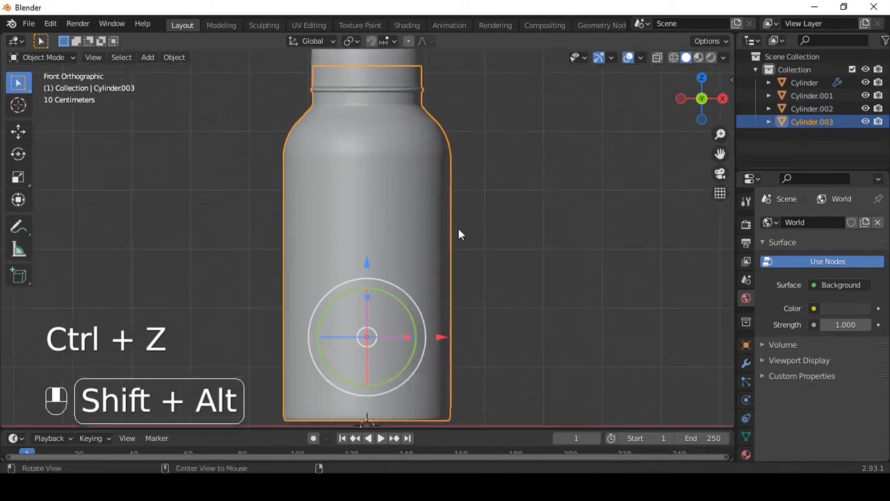
# Isolate the separated bottle copy and delete the upper part of its neck, including the ridge.
pyautogui.press('KP_Divide')
pyautogui.scroll(2, 413, 171)
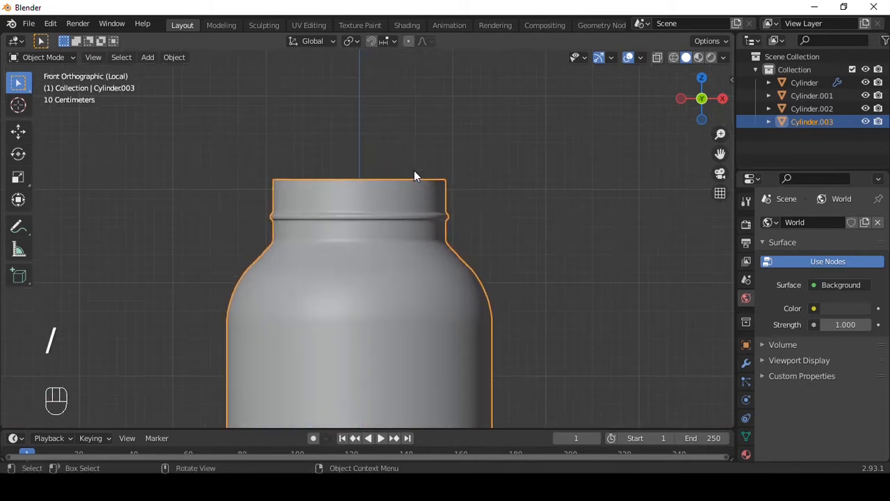
pyautogui.press('Tab')
pyautogui.hotkey('alt', 'z')
pyautogui.moveTo(180, 142); pyautogui.dragTo(552, 229)
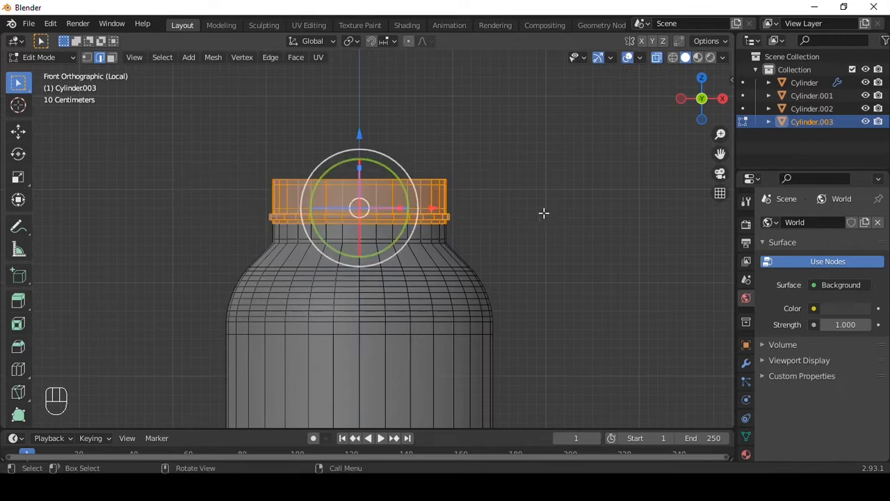
pyautogui.press('x')
pyautogui.click(492, 163)
# Select the open edge loop at the top of the copy's neck and extrude it straight up into a plain neck.
pyautogui.scroll(5, 402, 226)
pyautogui.keyDown('alt'); pyautogui.click(367, 238); pyautogui.keyUp('alt')
pyautogui.scroll(-5, 434, 202)
pyautogui.press('e')
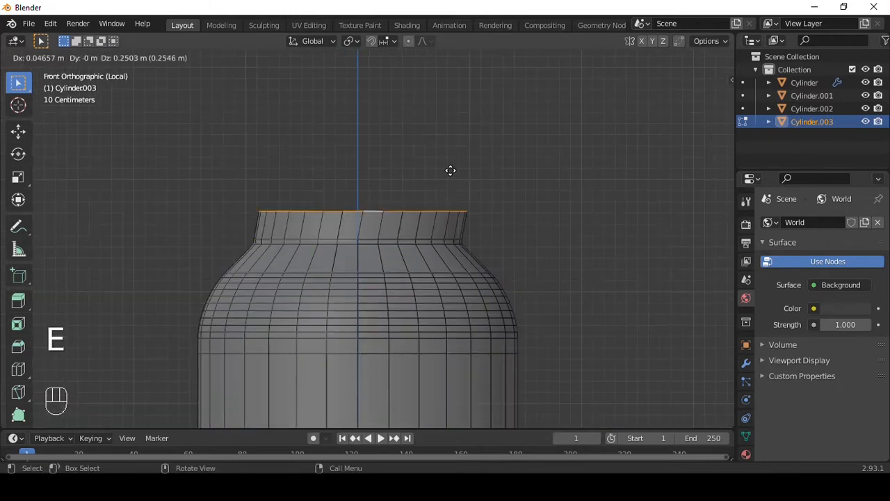
pyautogui.click(452, 161)
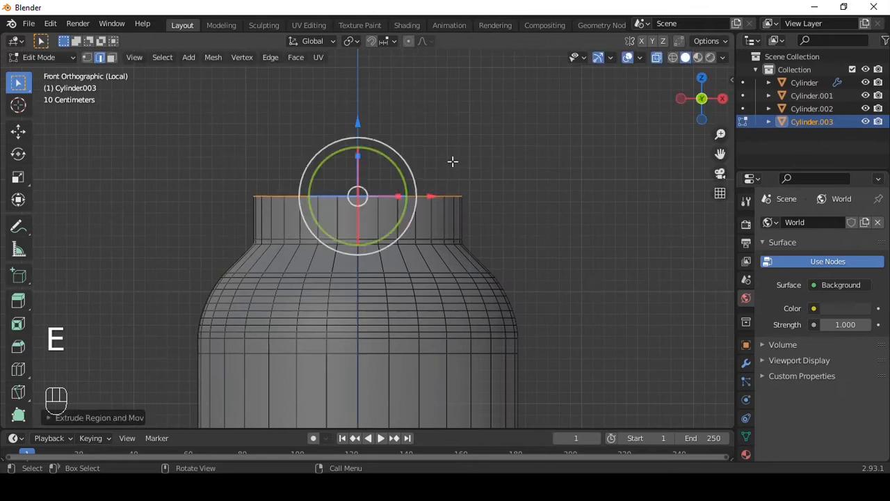
# Scale the whole bottle copy down slightly to fit inside the original and bring the other objects back into view.
pyautogui.press('Tab')
pyautogui.keyDown('alt'); pyautogui.moveTo(452, 160); pyautogui.dragTo(497, 230); pyautogui.keyUp('alt')
pyautogui.hotkey('alt', 'z')
pyautogui.press('KP_1')
pyautogui.press('s')
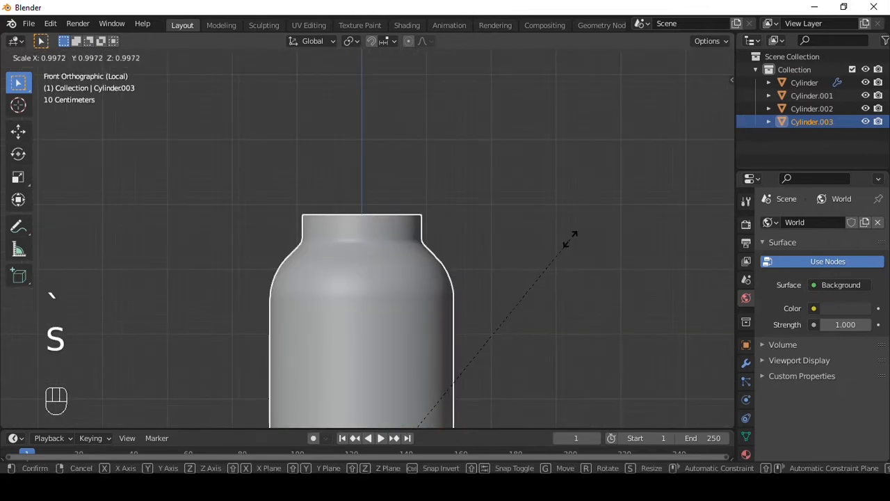
pyautogui.click(569, 245)
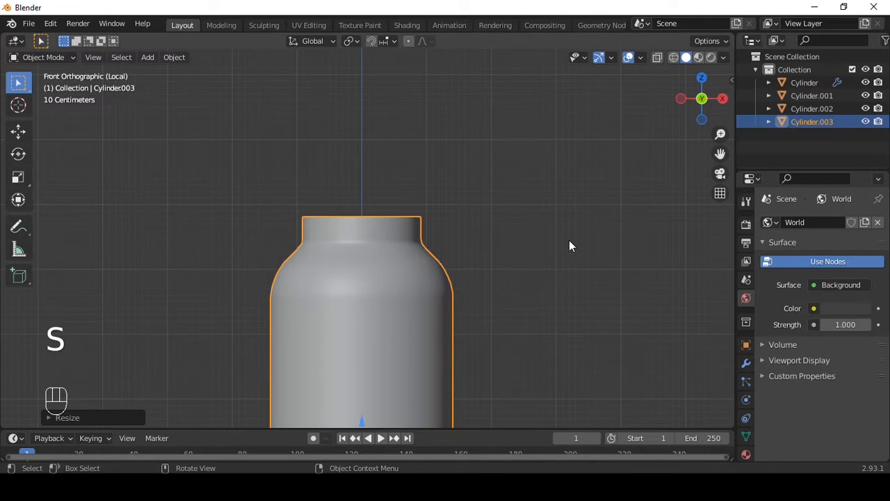
pyautogui.press('/')
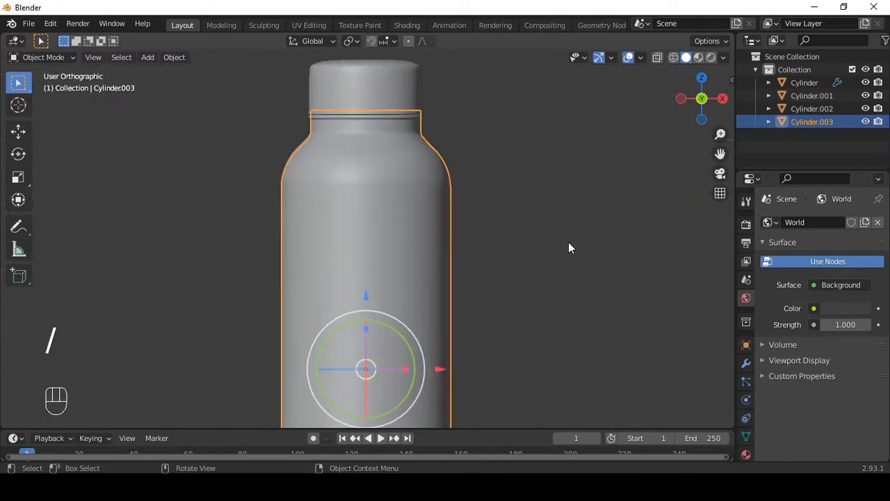
# Duplicate the straight side-wall face loop of the outer bottle in place, separate it into its own object and select that sleeve.
pyautogui.click(411, 240)
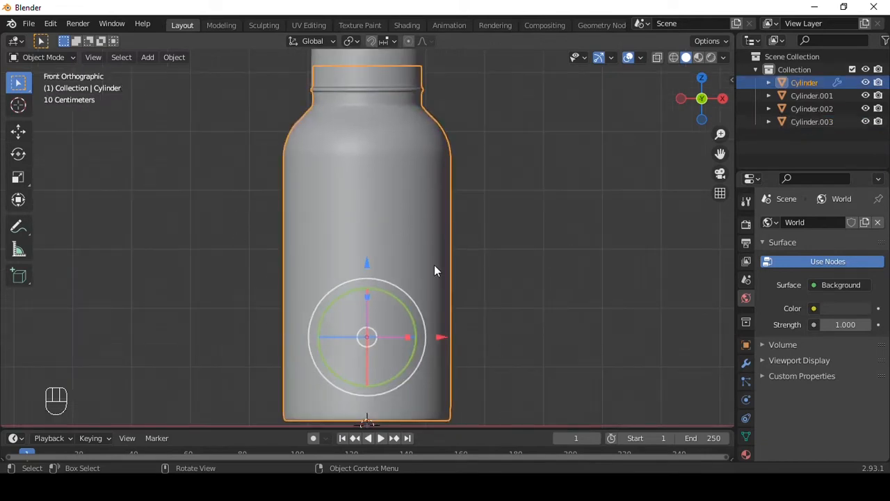
pyautogui.click(408, 181)
pyautogui.click(409, 180)
pyautogui.press('Tab')
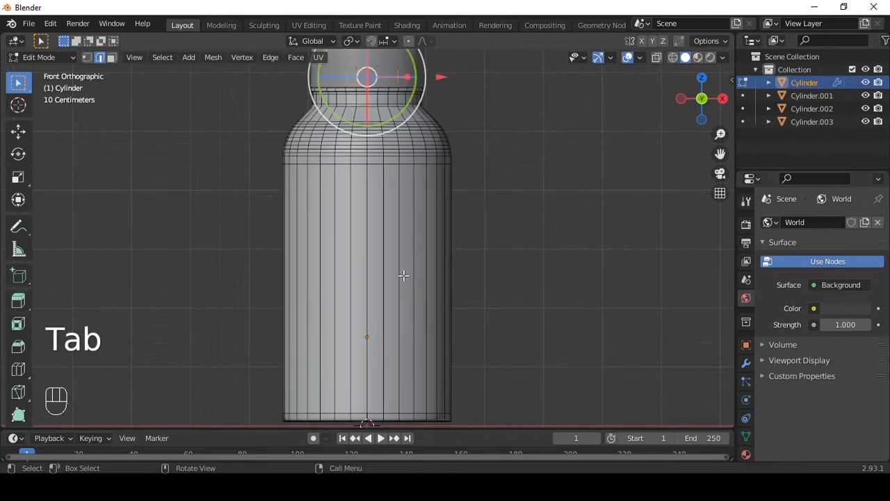
pyautogui.press('3')
pyautogui.keyDown('alt'); pyautogui.click(385, 265); pyautogui.keyUp('alt')
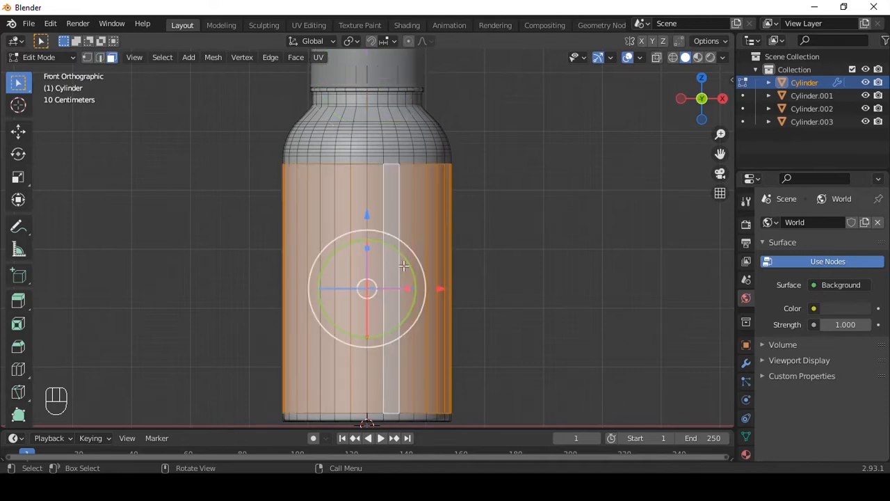
pyautogui.keyDown('shift'); pyautogui.moveTo(465, 230); pyautogui.dragTo(461, 166, button='middle'); pyautogui.keyUp('shift')
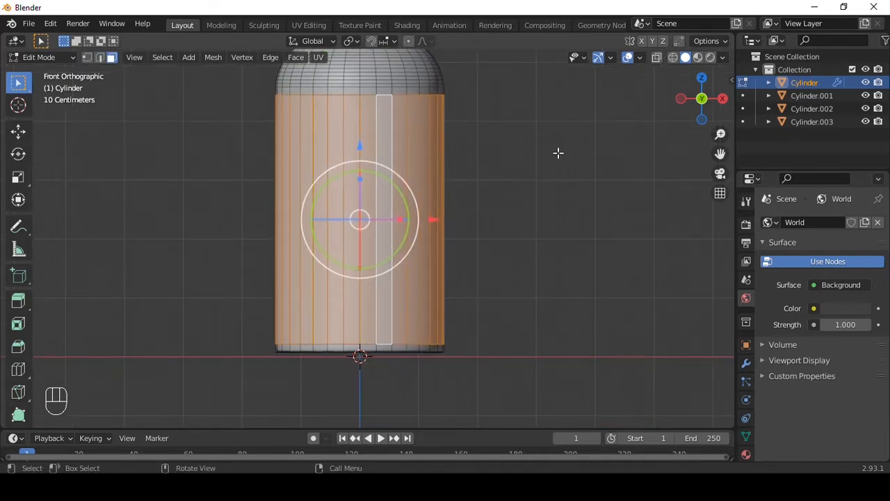
pyautogui.hotkey('shift', 'd')
pyautogui.rightClick(607, 149)
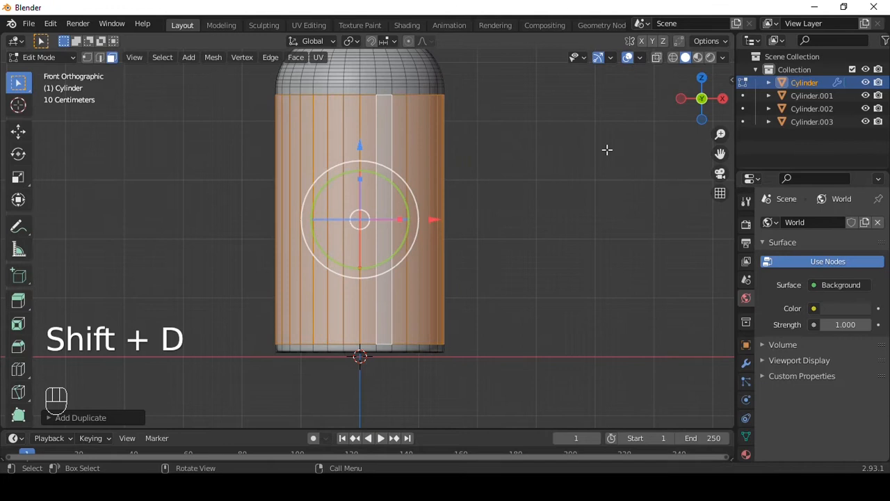
pyautogui.press('p')
pyautogui.press('Tab')
pyautogui.click(417, 176)
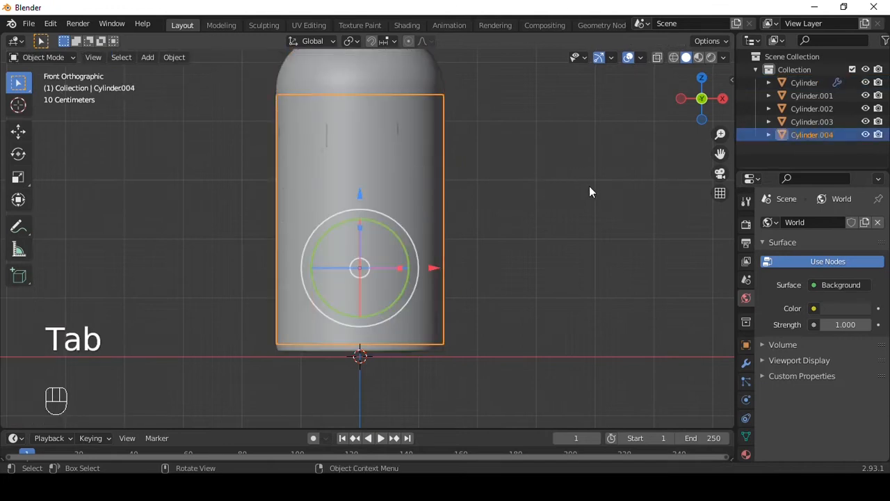
# Scale the separated sleeve up slightly to about 1.008 so it sits just outside the bottle, and shorten it along Z.
pyautogui.press('s')
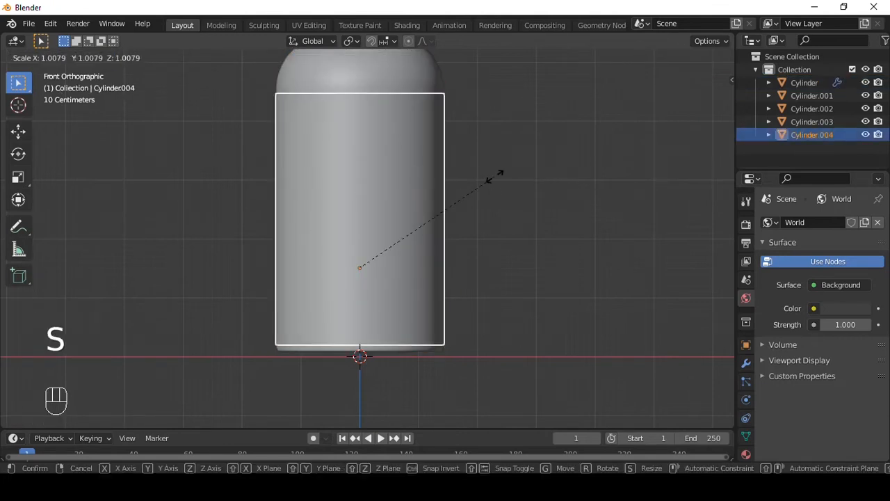
pyautogui.click(494, 176)
pyautogui.press('s')
pyautogui.press('z')
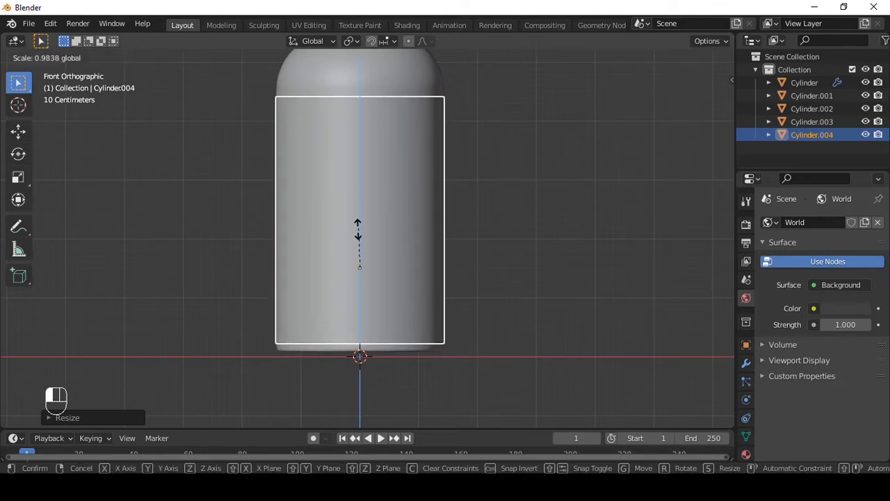
pyautogui.click(355, 238)
# Move the sleeve up about 0.52 m along Z and shorten it again to a Z scale of about 0.8.
pyautogui.press('g')
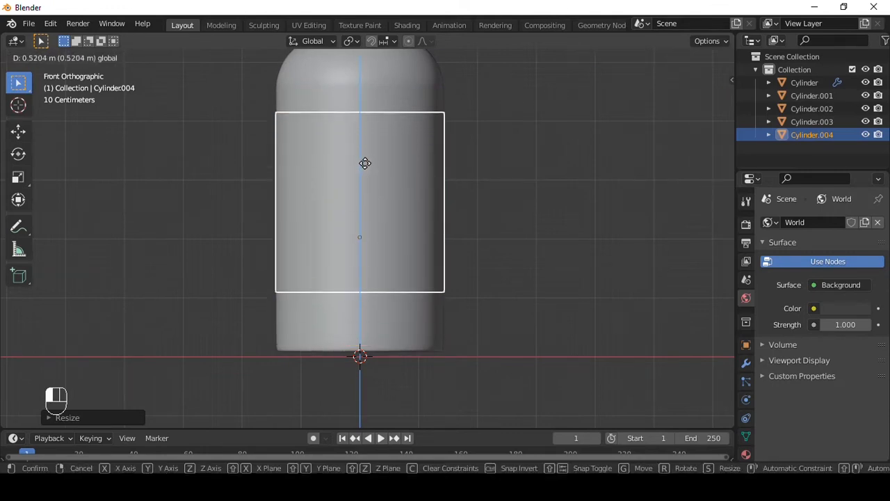
pyautogui.click(365, 162)
pyautogui.press('s')
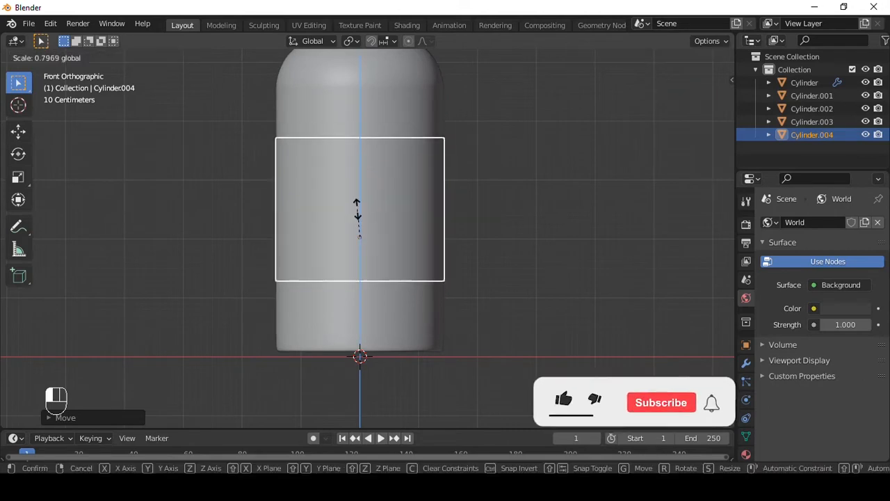
pyautogui.click(357, 212)
# Return to the front view and apply the sleeve's scale.
pyautogui.moveTo(356, 212); pyautogui.dragTo(511, 159, button='middle')
pyautogui.press('`')
pyautogui.click(461, 122)
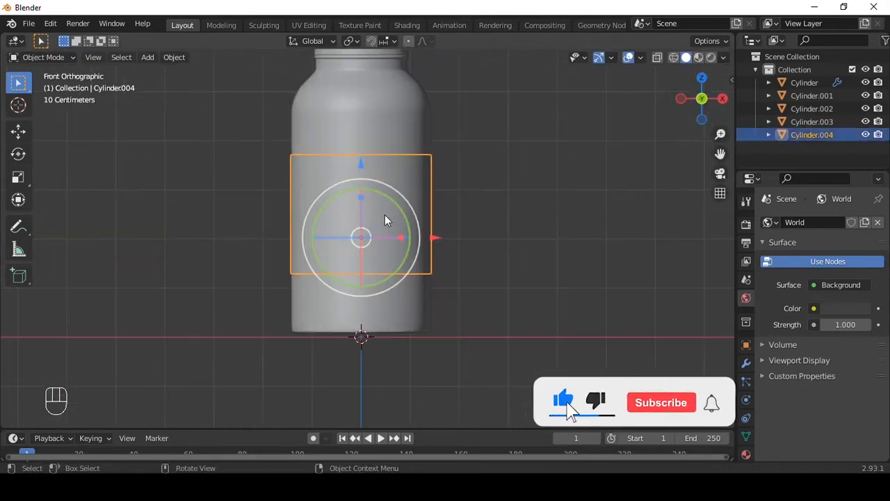
pyautogui.hotkey('ctrl', 'a')
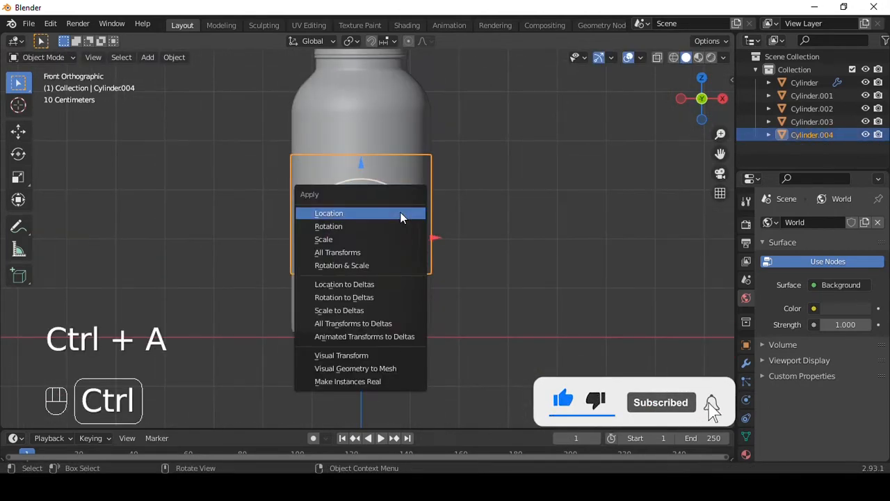
pyautogui.click(331, 237)
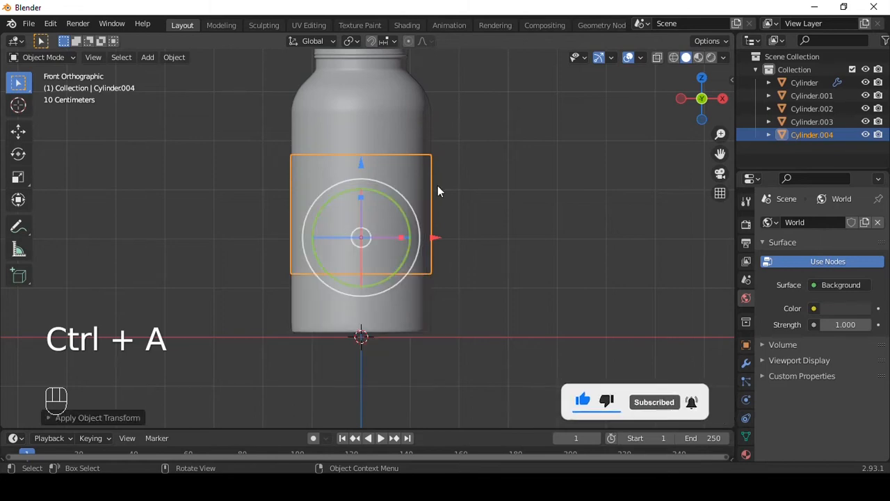
# Mark a UV seam on the sleeve's central vertical edge as seen from the left side.
pyautogui.press('`')
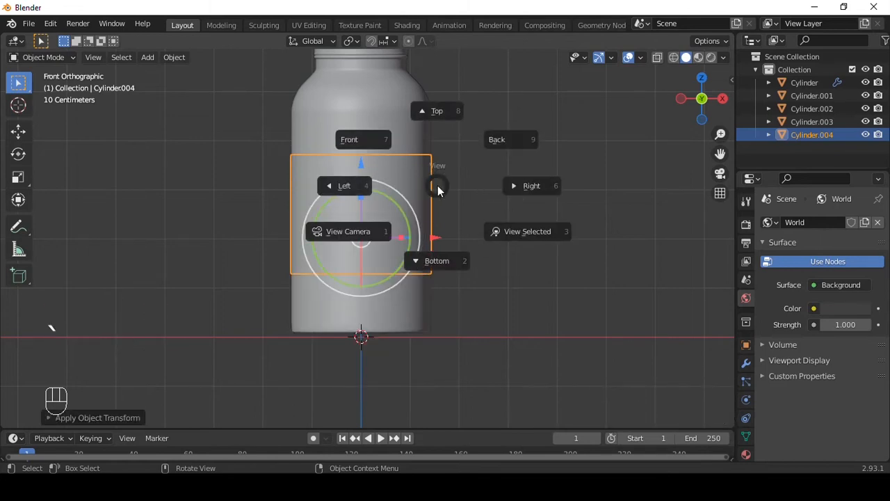
pyautogui.click(352, 199)
pyautogui.scroll(2, 400, 211)
pyautogui.press('Tab')
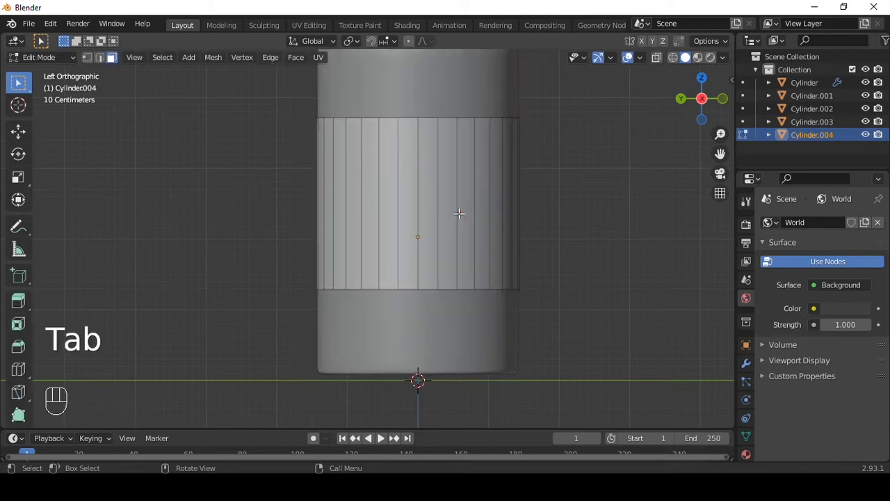
pyautogui.press('2')
pyautogui.click(419, 184)
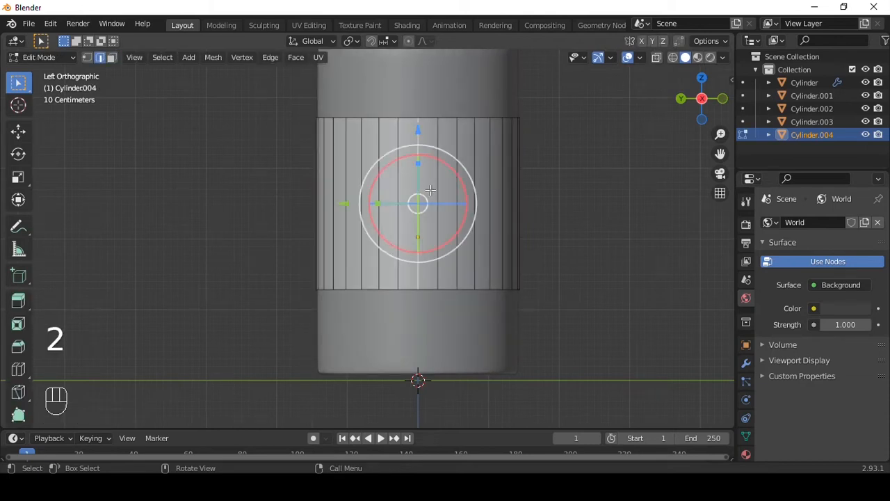
pyautogui.press('u')
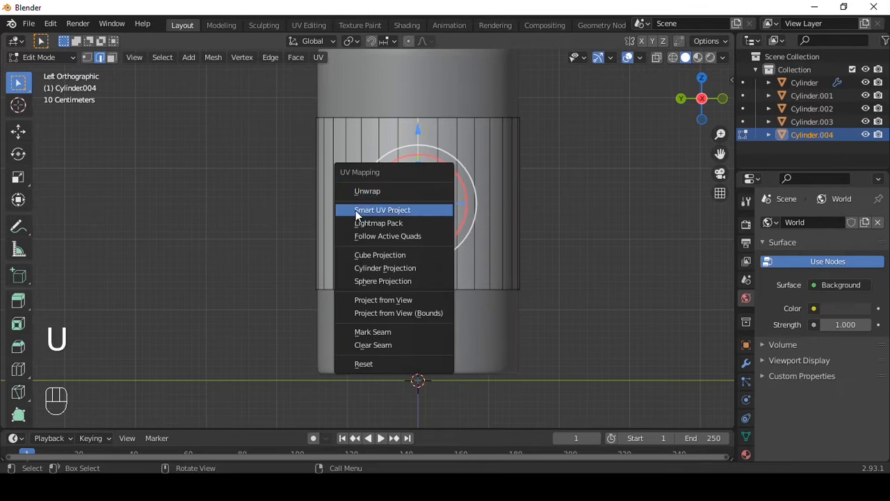
pyautogui.click(386, 331)
pyautogui.press('Tab')
# Add a plane under the bottle and scale it up into a wide floor.
pyautogui.keyDown('alt'); pyautogui.moveTo(559, 207); pyautogui.dragTo(389, 220); pyautogui.keyUp('alt')
pyautogui.hotkey('shift', 'a')
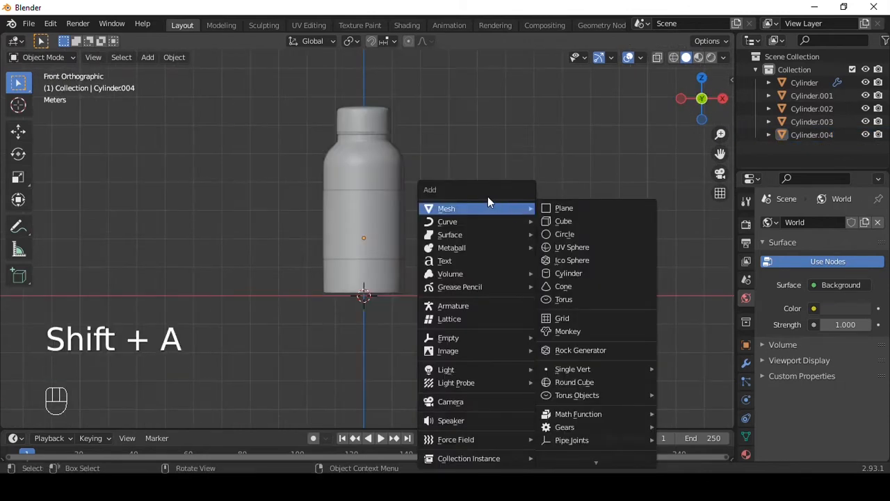
pyautogui.click(592, 208)
pyautogui.press('s')
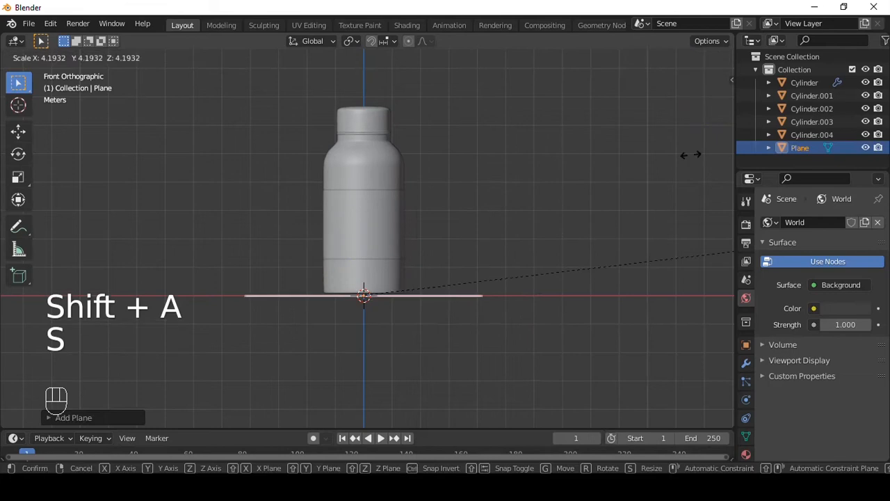
pyautogui.click(318, 173)
pyautogui.scroll(-4, 318, 173)
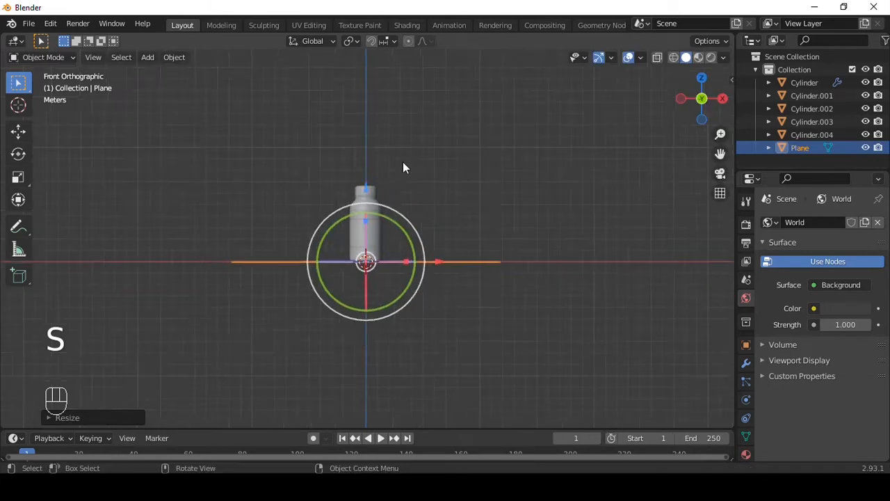
# Extrude the plane's rear edge straight up to form a backdrop wall behind the bottle.
pyautogui.keyDown('alt'); pyautogui.moveTo(318, 173); pyautogui.dragTo(278, 201); pyautogui.keyUp('alt')
pyautogui.press('Tab')
pyautogui.press('2')
pyautogui.click(471, 215)
pyautogui.press('e')
pyautogui.click(529, 62)
# Bevel the edge between floor and wall into a rounded curve and shade the backdrop smooth.
pyautogui.click(465, 235)
pyautogui.hotkey('ctrl', 'b')
pyautogui.click(404, 129)
pyautogui.press('Tab')
pyautogui.rightClick(402, 128)
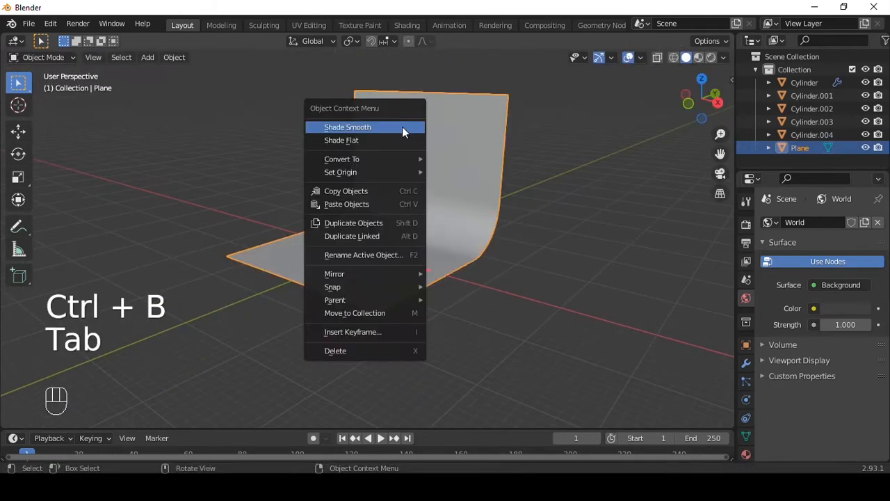
pyautogui.click(403, 129)
# Add a camera and align it to the current view facing the bottle.
pyautogui.press('`')
pyautogui.scroll(6, 405, 232)
pyautogui.hotkey('shift', 'a')
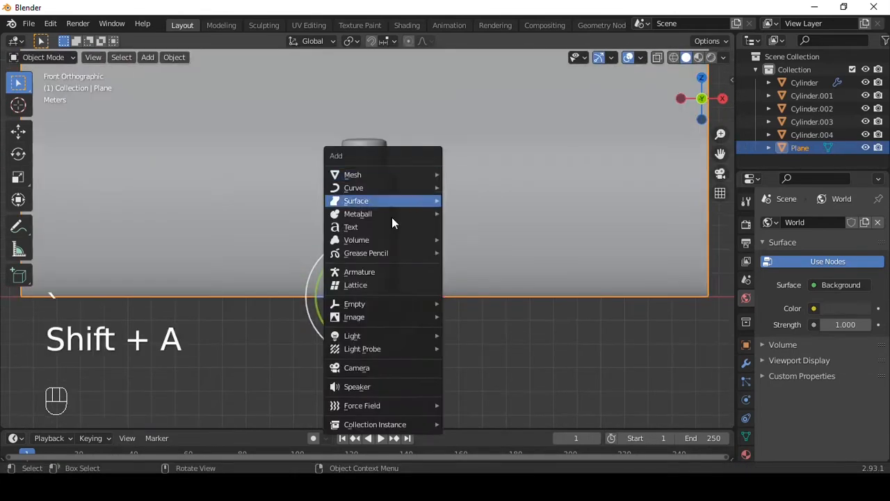
pyautogui.click(362, 367)
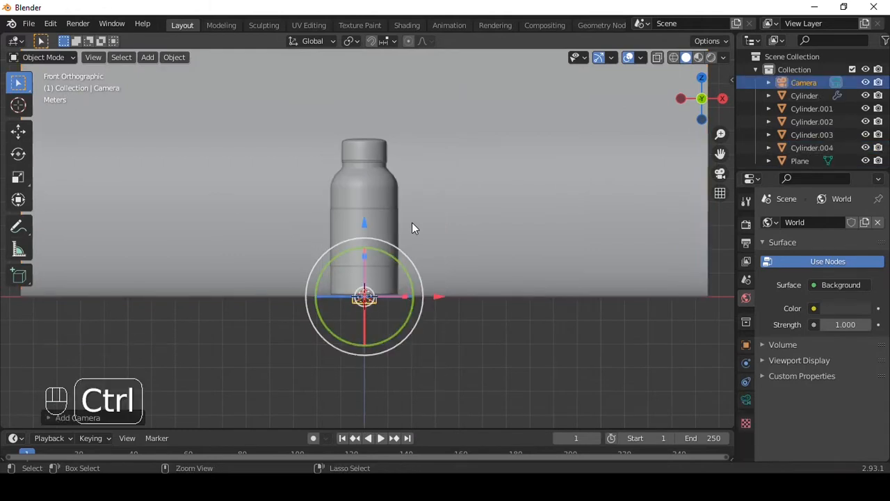
pyautogui.scroll(3, 433, 174)
pyautogui.press('ctrl+alt+KP_0')
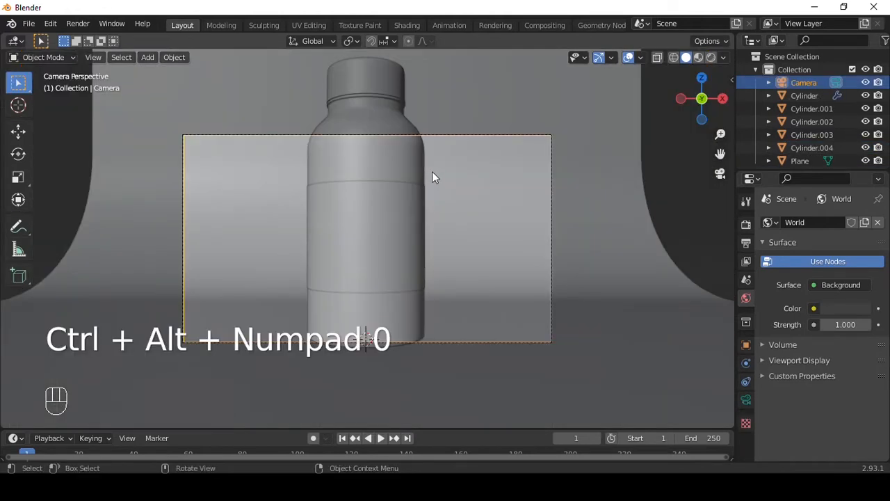
# Lock the camera to the view and reframe the shot so the whole bottle stands right of centre.
pyautogui.press('q')
pyautogui.click(377, 171)
pyautogui.scroll(-3, 378, 173)
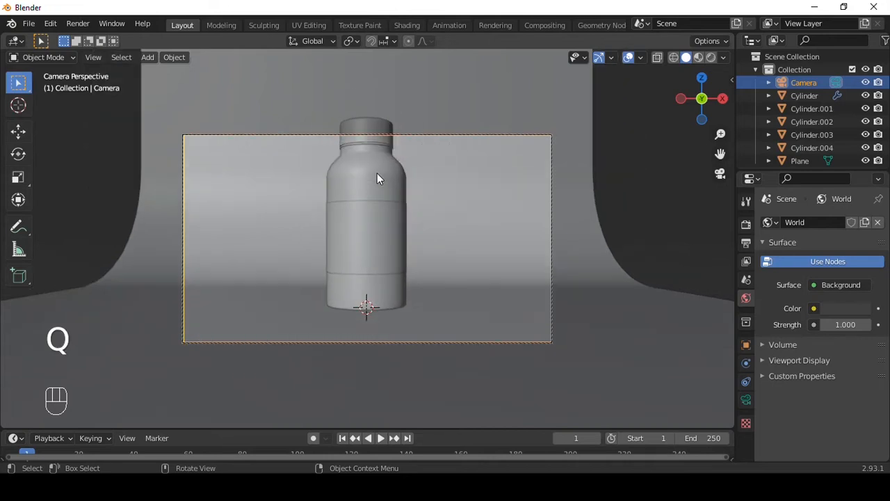
pyautogui.keyDown('alt'); pyautogui.moveTo(376, 174); pyautogui.dragTo(486, 203); pyautogui.keyUp('alt')
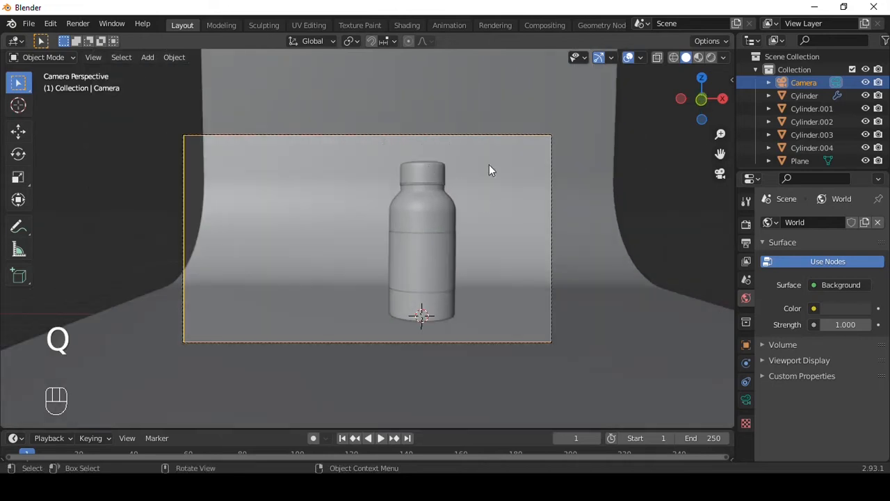
# Examine the Camera to View lock option in the view settings and its Quick Favorites entry.
pyautogui.click(702, 204)
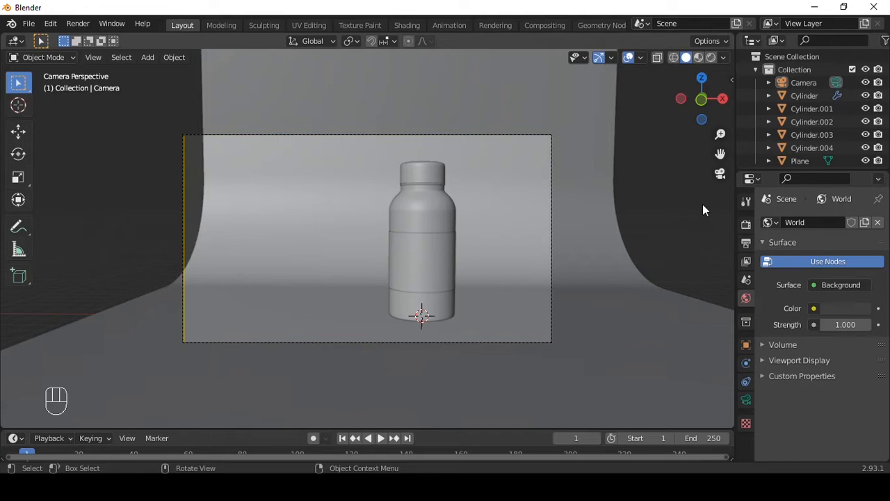
pyautogui.press('n')
pyautogui.click(728, 138)
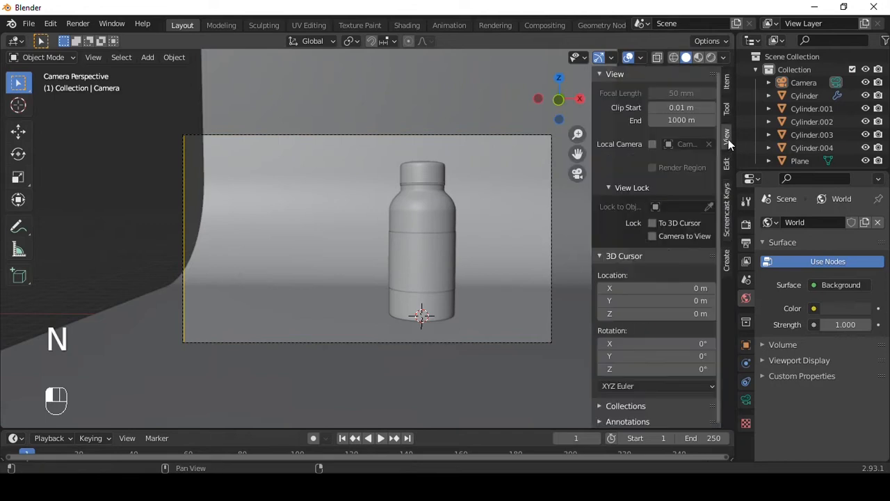
pyautogui.rightClick(677, 239)
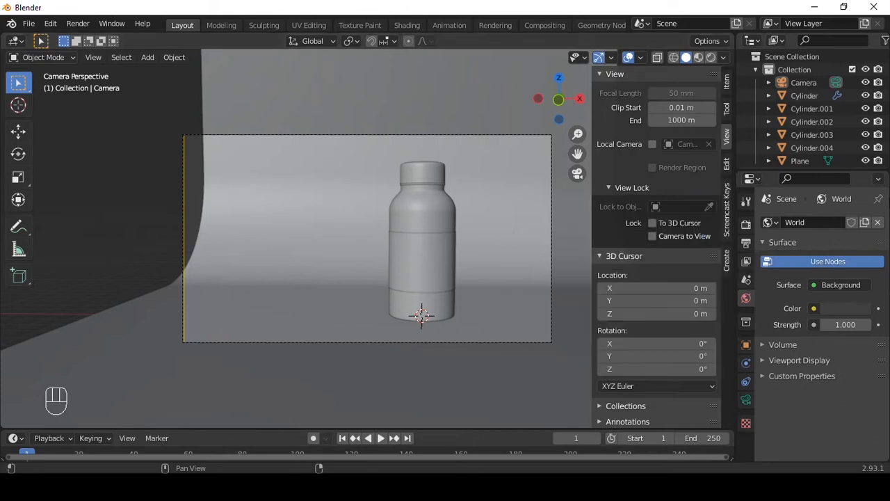
pyautogui.rightClick(671, 238)
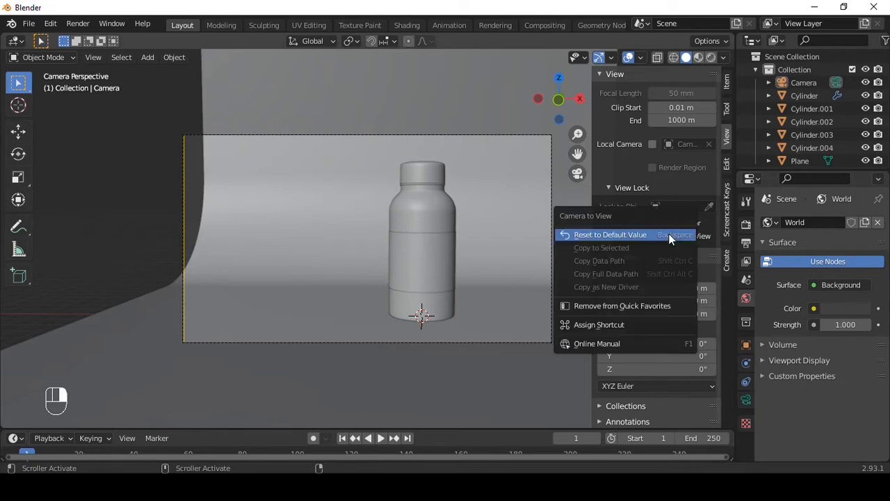
pyautogui.click(612, 306)
pyautogui.press('n')
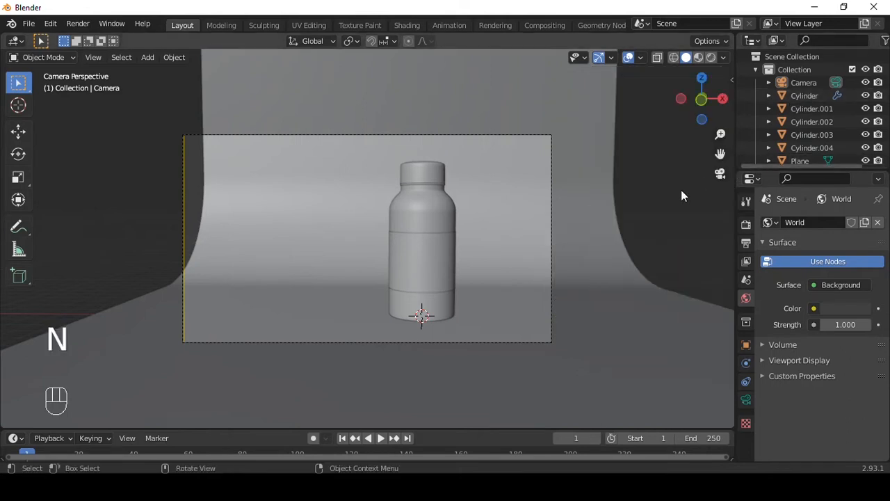
pyautogui.press('q')
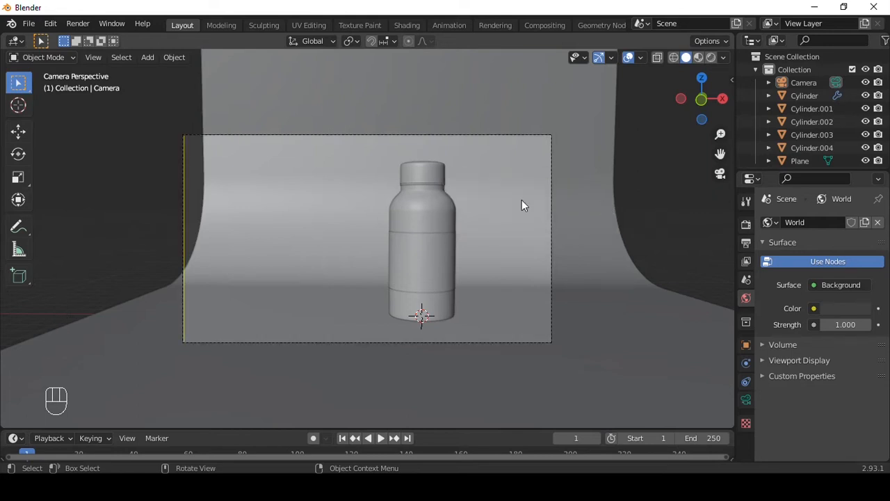
# Move the backdrop about -2.88 m along X to centre it in the camera frame and deselect everything.
pyautogui.click(487, 266)
pyautogui.press('g')
pyautogui.press('x')
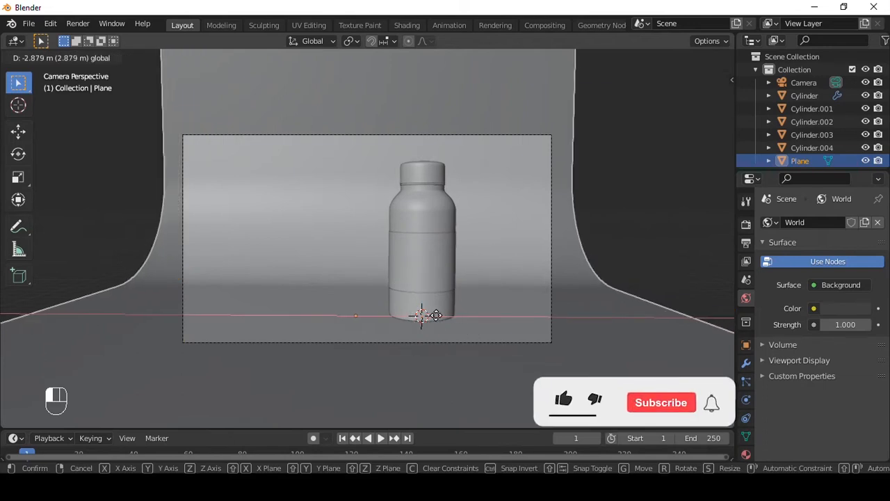
pyautogui.click(435, 315)
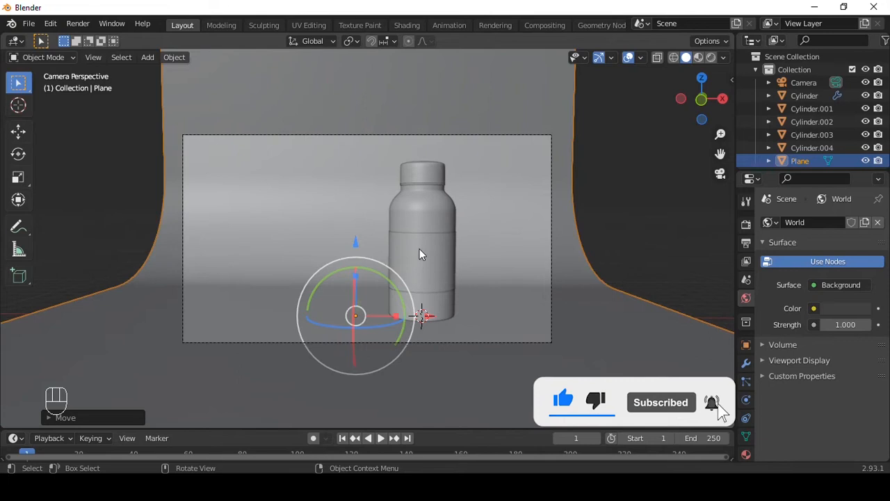
pyautogui.hotkey('alt', 'a')
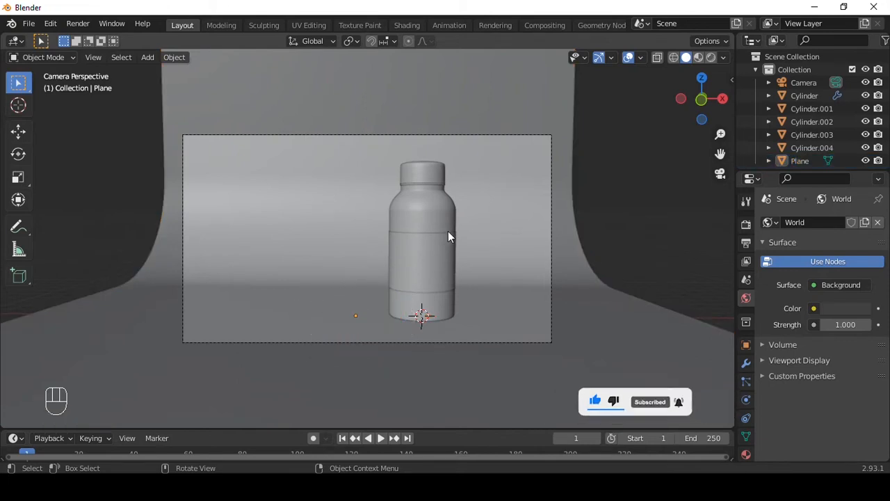
# Add an area light, raise it above the bottle and scale it up until it spans nearly the backdrop's width.
pyautogui.scroll(1, 448, 230)
pyautogui.scroll(-3, 463, 219)
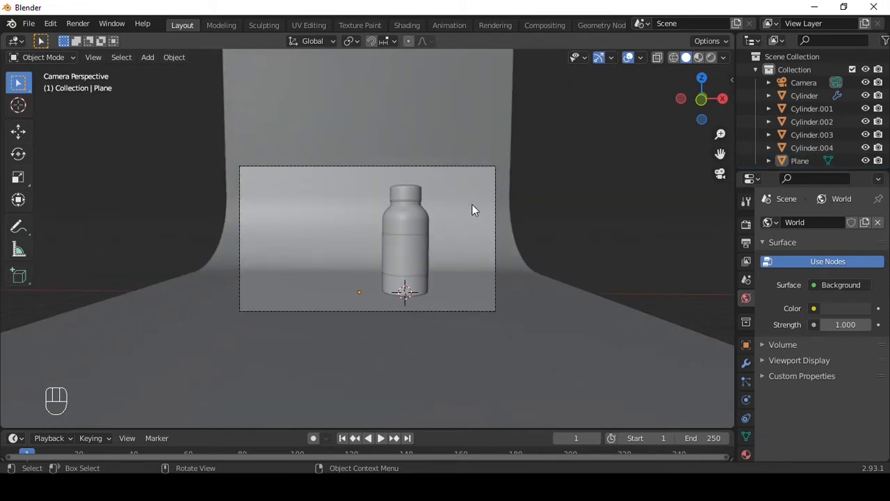
pyautogui.hotkey('shift', 'a')
pyautogui.moveTo(424, 212)
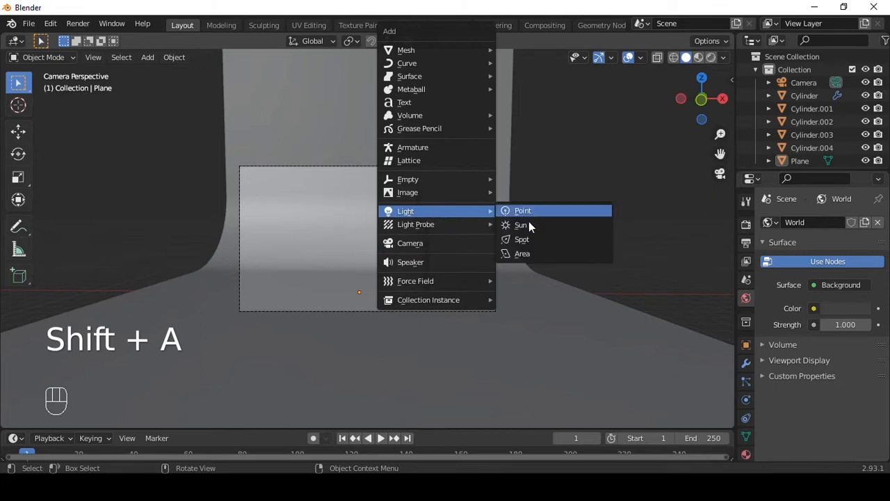
pyautogui.click(520, 254)
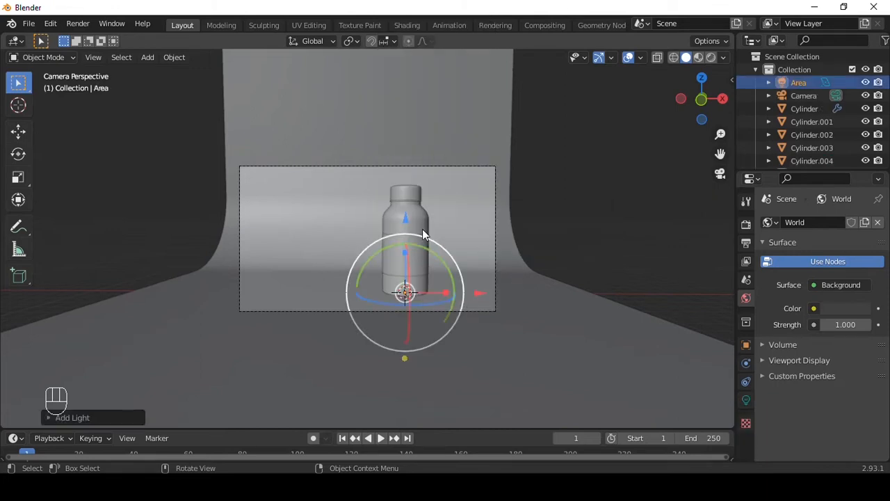
pyautogui.moveTo(422, 229); pyautogui.dragTo(401, 166)
pyautogui.moveTo(408, 57); pyautogui.dragTo(409, 53)
pyautogui.press('s')
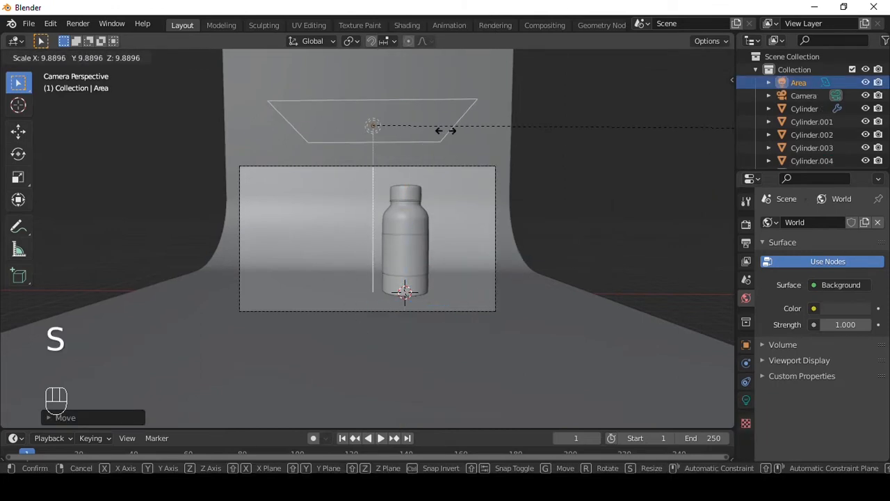
pyautogui.click(528, 141)
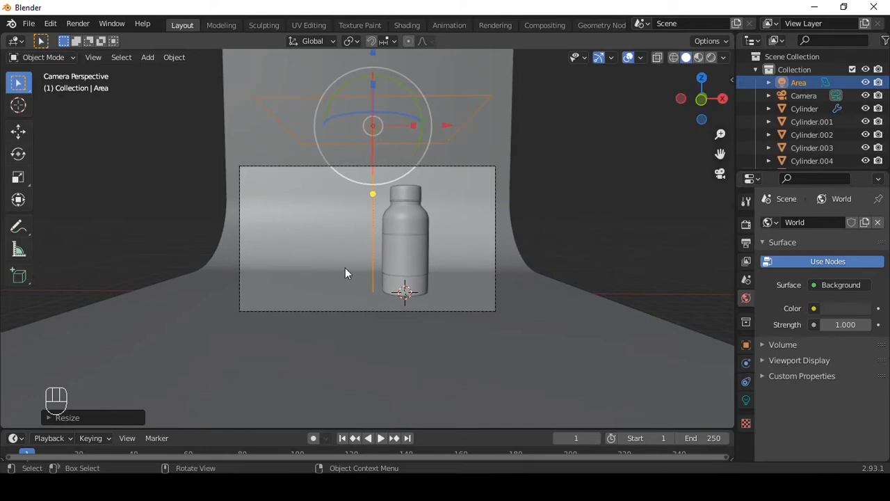
# Set the overhead area light's power to 1000 W.
pyautogui.click(745, 399)
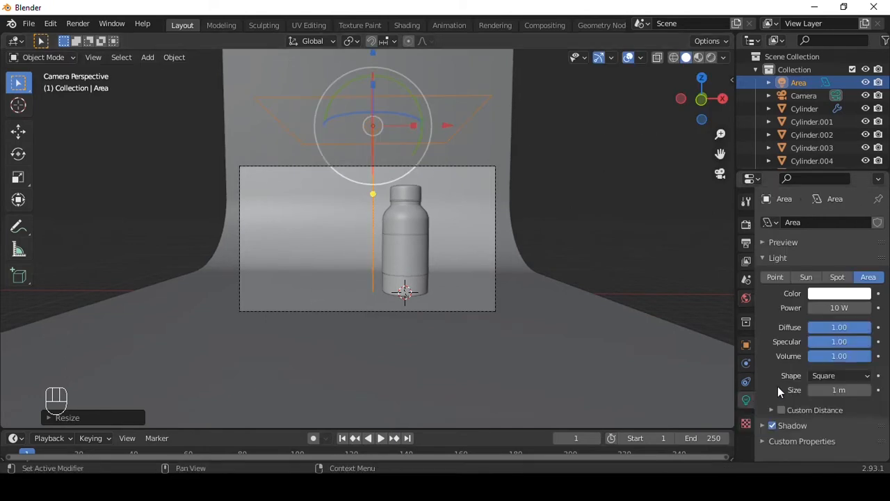
pyautogui.click(820, 310)
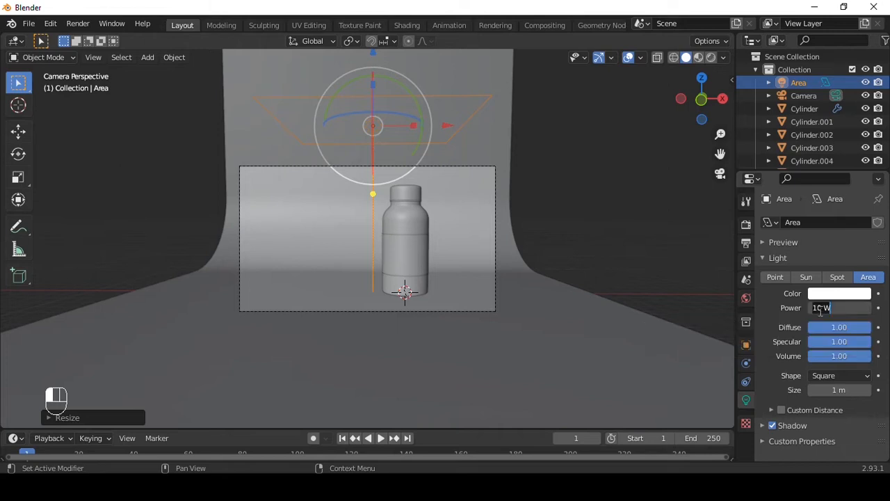
pyautogui.write('1000')
pyautogui.click(628, 328)
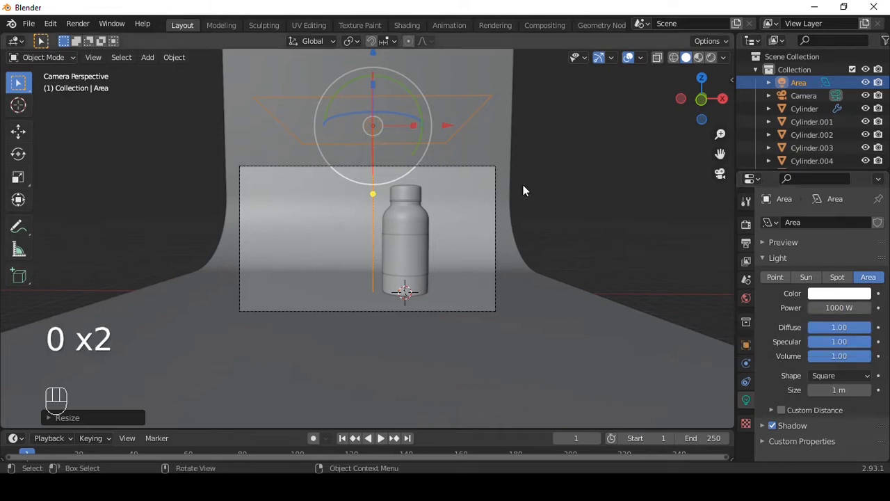
# Duplicate the area light about 8.2 m along X and rotate the copy about Y to face the bottle.
pyautogui.hotkey('shift', 'd')
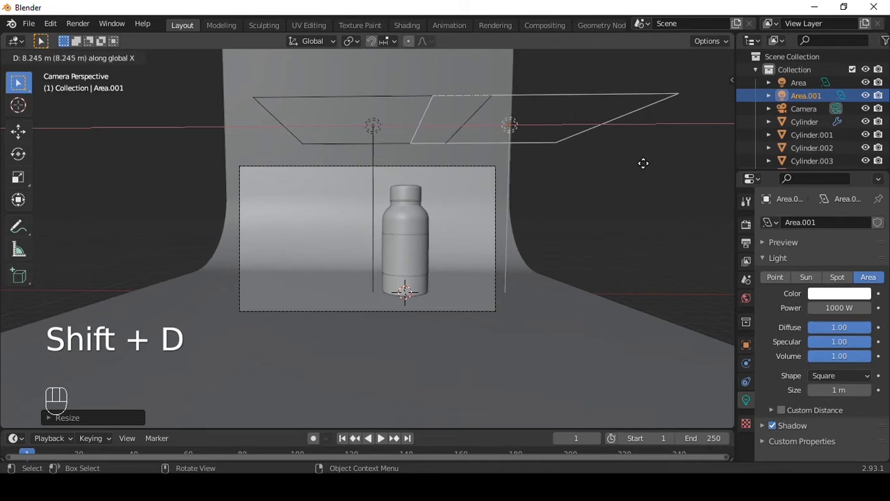
pyautogui.click(575, 94)
pyautogui.press('r')
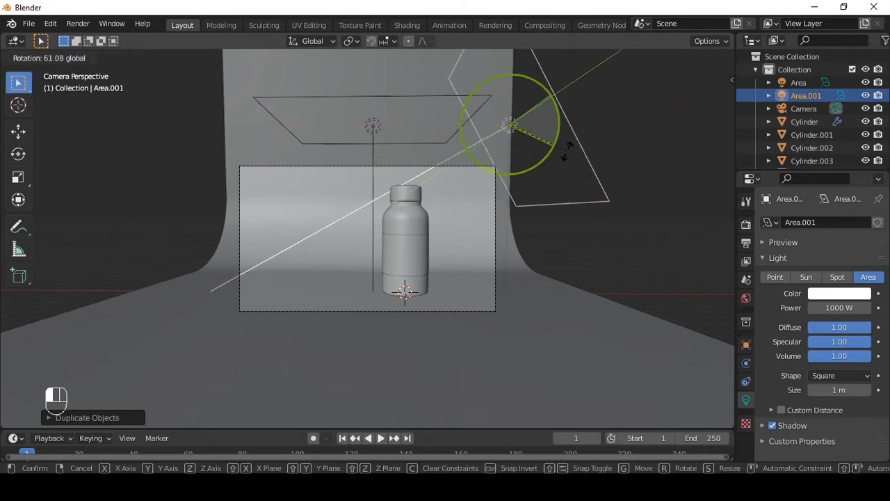
pyautogui.click(534, 146)
# Lower the side light along Z to about the bottle's height.
pyautogui.press('g')
pyautogui.press('z')
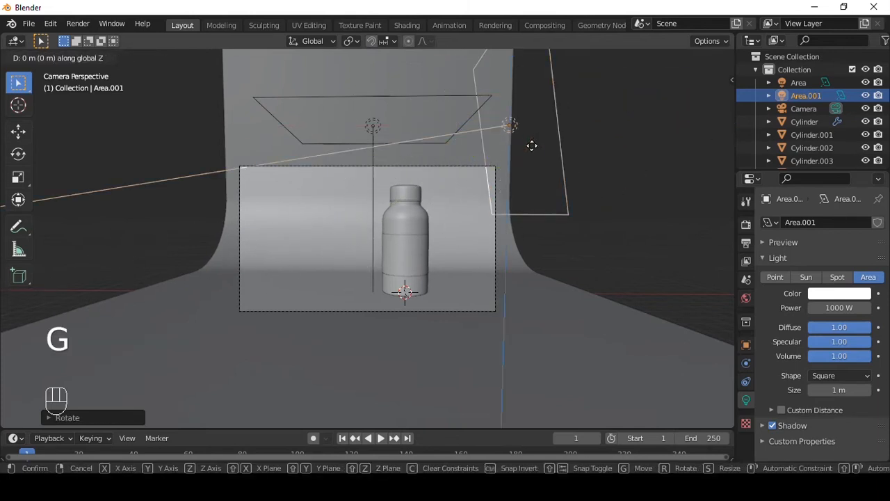
pyautogui.click(532, 242)
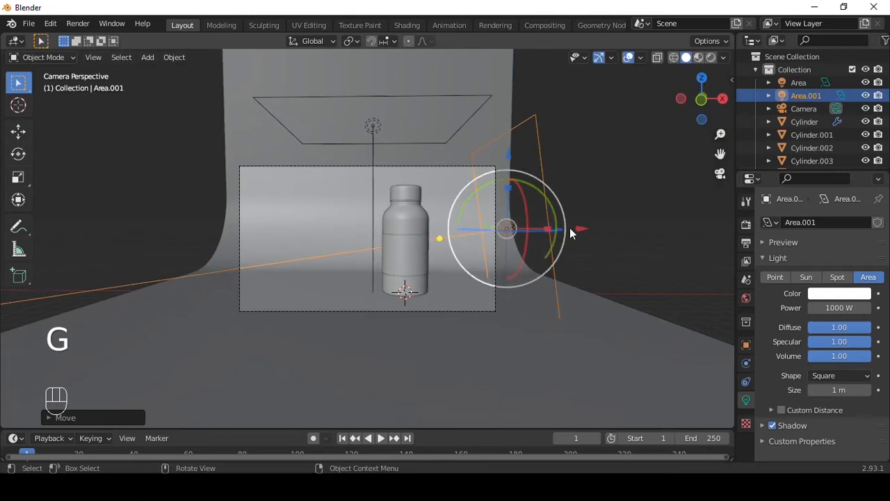
pyautogui.press('KP_0')
pyautogui.moveTo(535, 195); pyautogui.dragTo(549, 236)
pyautogui.hotkey('ctrl', 'z')
pyautogui.press('s')
pyautogui.hotkey('ctrl', 'z')
# Resize the side area light to 0.62 m and scale the whole light up beside the bottle.
pyautogui.moveTo(556, 281); pyautogui.dragTo(565, 290)
pyautogui.keyDown('alt'); pyautogui.moveTo(564, 289); pyautogui.dragTo(588, 225); pyautogui.keyUp('alt')
pyautogui.click(473, 212)
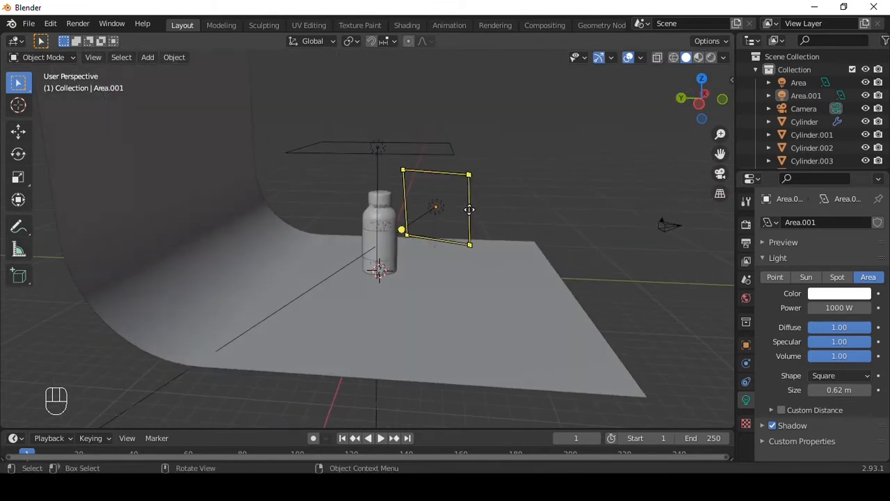
pyautogui.press('s')
pyautogui.click(450, 195)
pyautogui.keyDown('alt'); pyautogui.moveTo(451, 195); pyautogui.dragTo(358, 228); pyautogui.keyUp('alt')
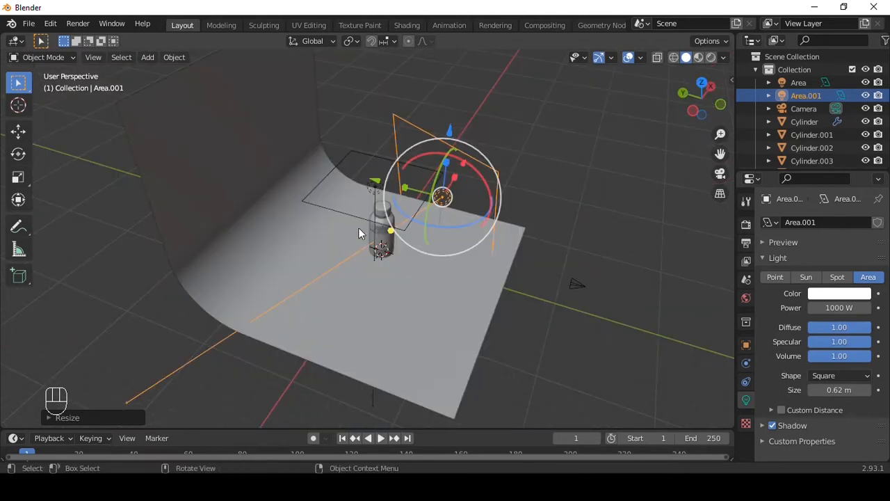
# Duplicate the overhead area light and place the copy in front near the camera, tilted down toward the bottle.
pyautogui.click(367, 188)
pyautogui.hotkey('shift', 'd')
pyautogui.press('x')
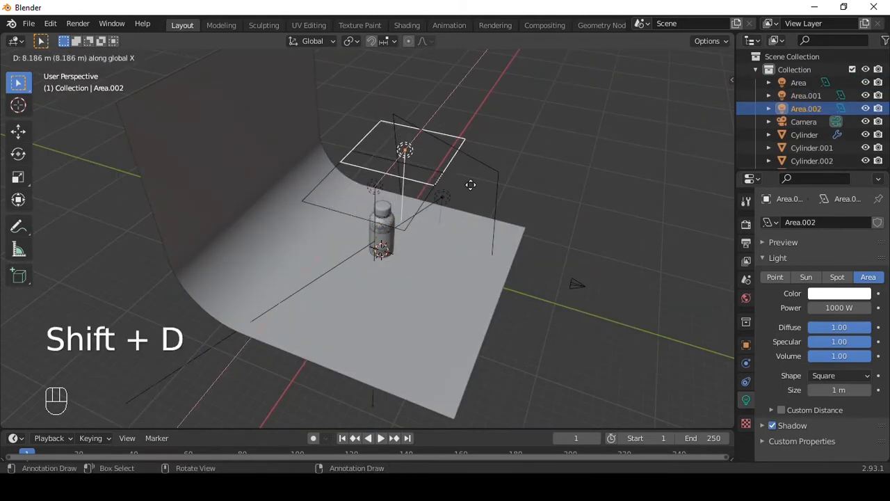
pyautogui.click(506, 199)
pyautogui.keyDown('alt'); pyautogui.moveTo(507, 199); pyautogui.dragTo(660, 233); pyautogui.keyUp('alt')
pyautogui.click(648, 232)
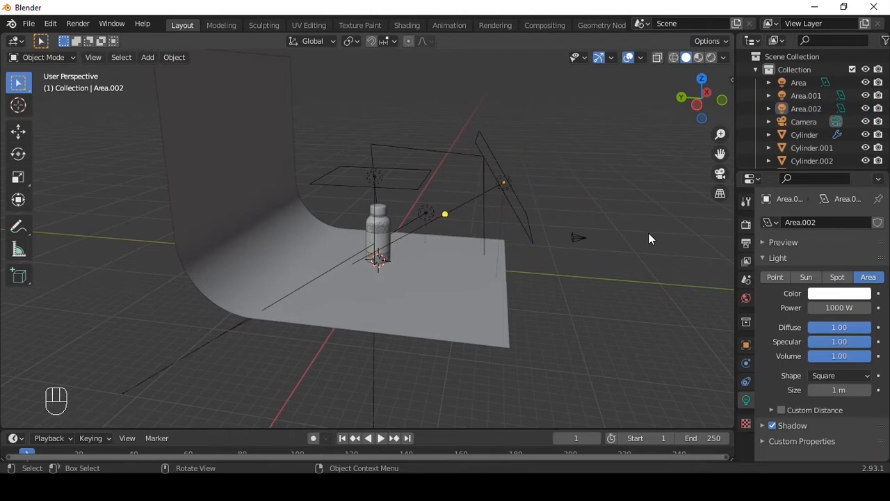
# Preview the rendered camera shot and give the bottle's outer body a new material without the default Principled BSDF.
pyautogui.press('KP_0')
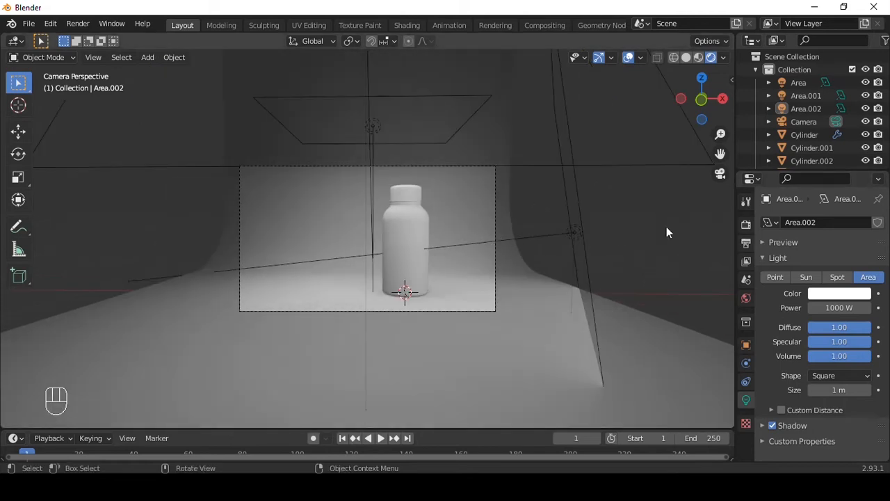
pyautogui.scroll(5, 608, 218)
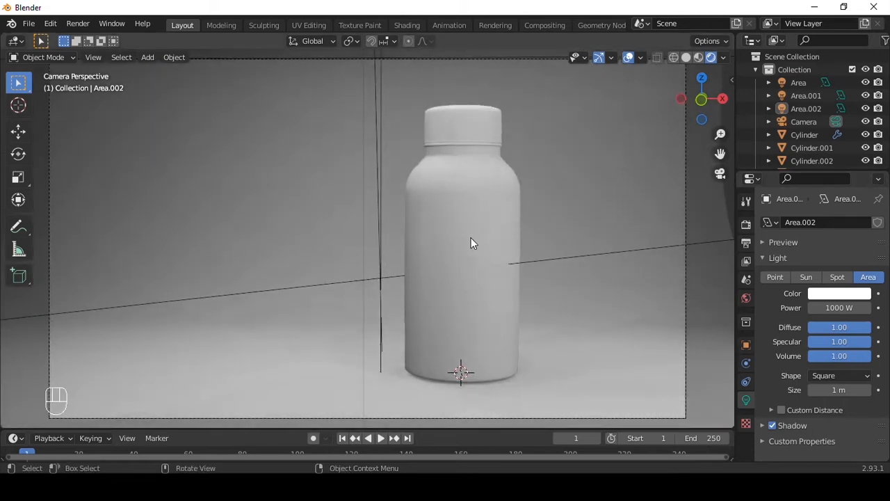
pyautogui.click(471, 243)
pyautogui.click(479, 188)
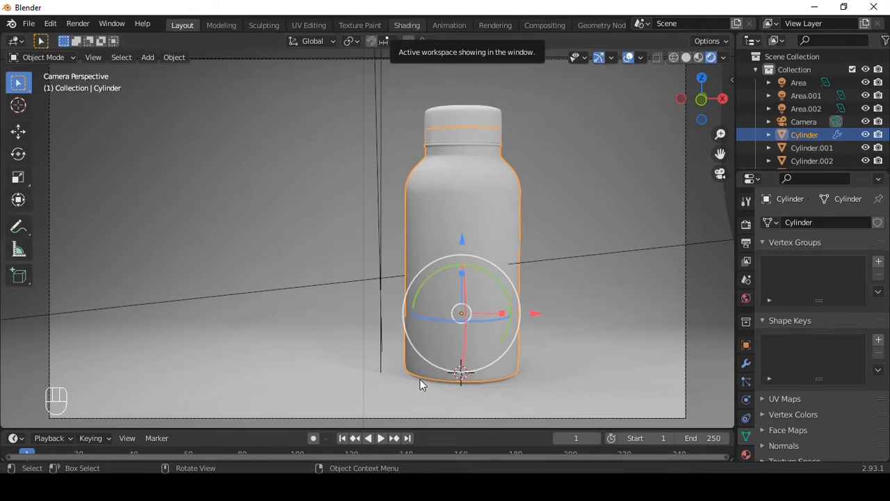
pyautogui.click(409, 27)
pyautogui.click(450, 288)
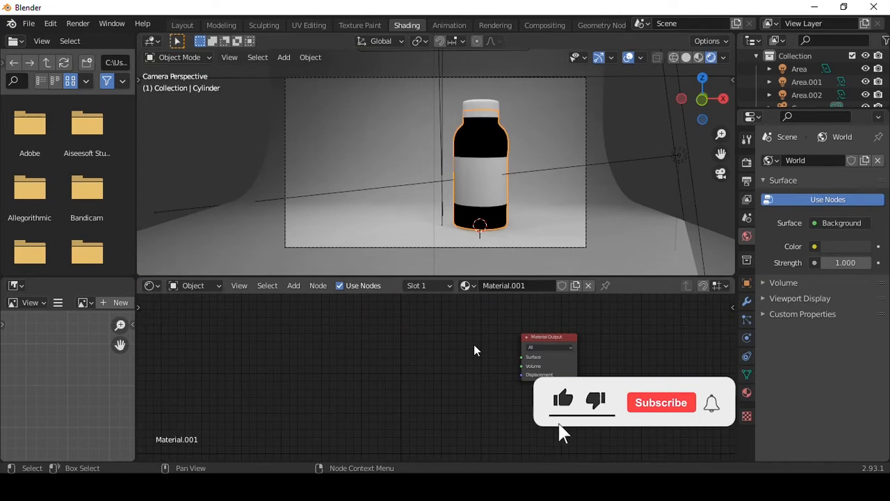
# Add a Glass BSDF node to the outer body's material.
pyautogui.hotkey('shift', 'a')
pyautogui.click(452, 324)
pyautogui.write('glass')
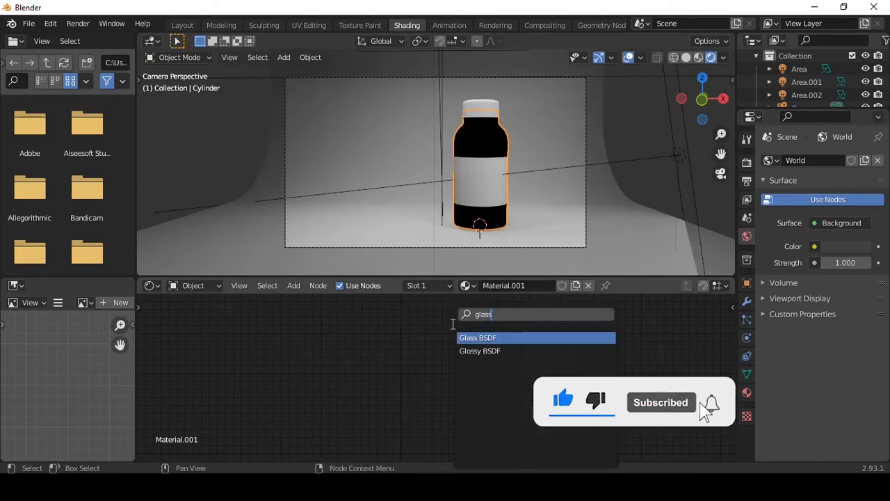
pyautogui.press('Return')
pyautogui.click(389, 355)
pyautogui.scroll(4, 338, 334)
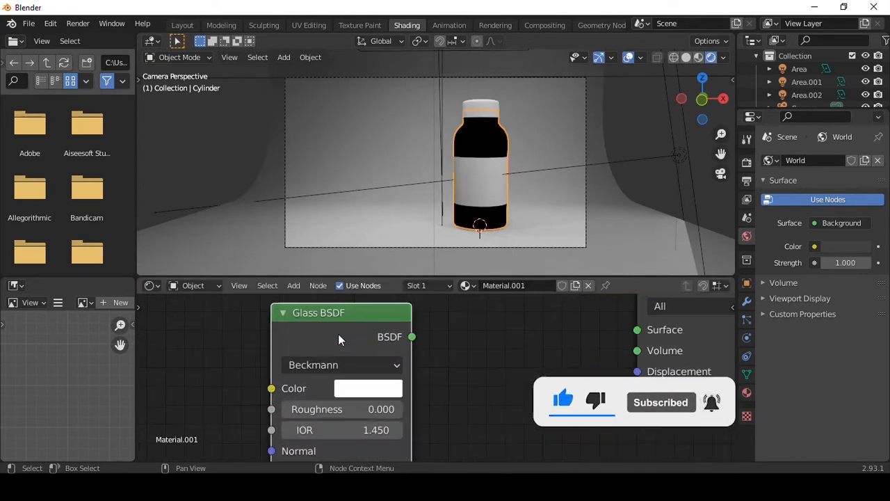
# Add a Mix Shader node between the Glass BSDF and the Material Output.
pyautogui.scroll(-6, 389, 311)
pyautogui.hotkey('shift', 'a')
pyautogui.click(415, 321)
pyautogui.write('mix')
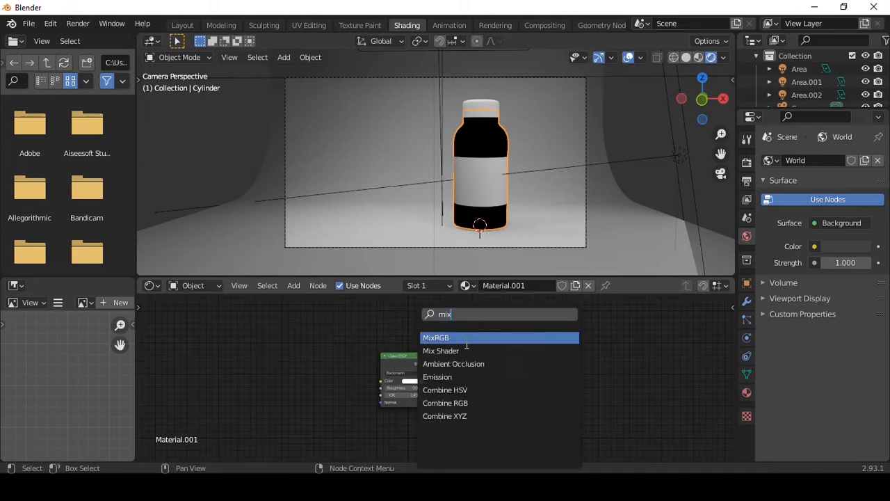
pyautogui.click(465, 349)
pyautogui.click(487, 411)
pyautogui.scroll(5, 562, 398)
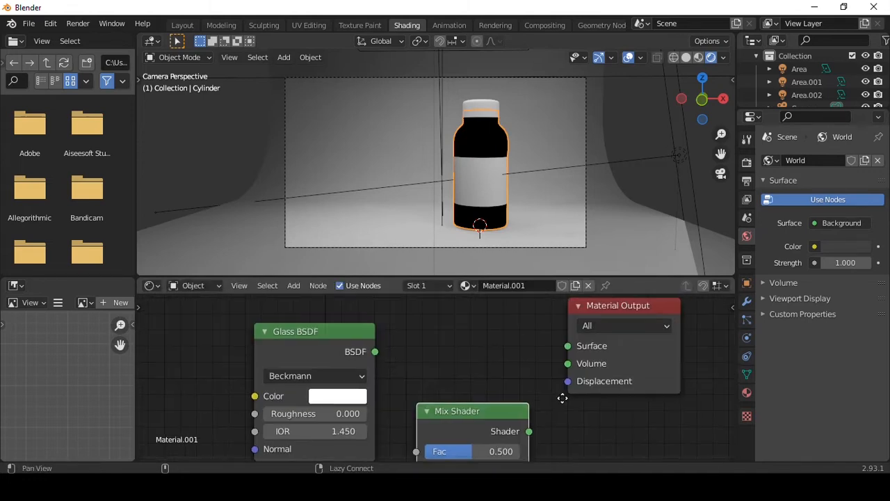
# Connect the Glass BSDF to the Mix Shader's first shader input and the Mix Shader to the output's Surface.
pyautogui.moveTo(530, 431); pyautogui.dragTo(568, 346)
pyautogui.moveTo(344, 331); pyautogui.dragTo(328, 396)
pyautogui.moveTo(327, 396); pyautogui.dragTo(327, 313, button='middle')
pyautogui.moveTo(358, 333); pyautogui.dragTo(418, 391)
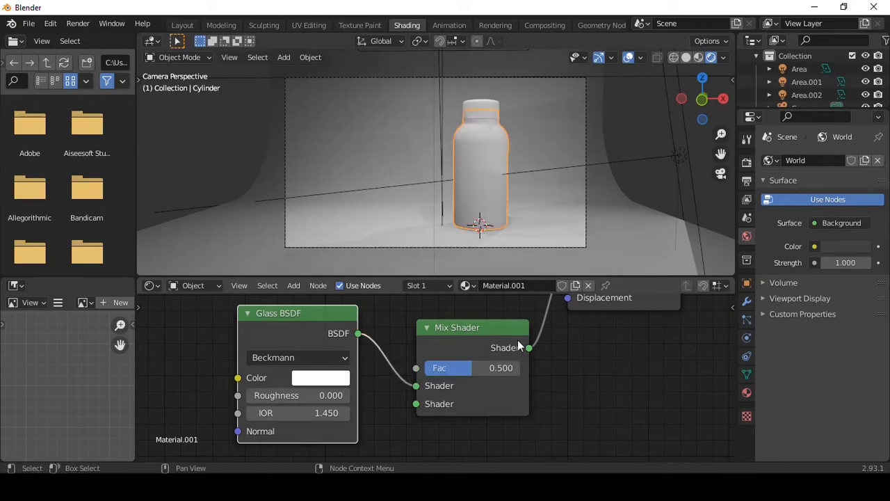
pyautogui.scroll(2, 527, 158)
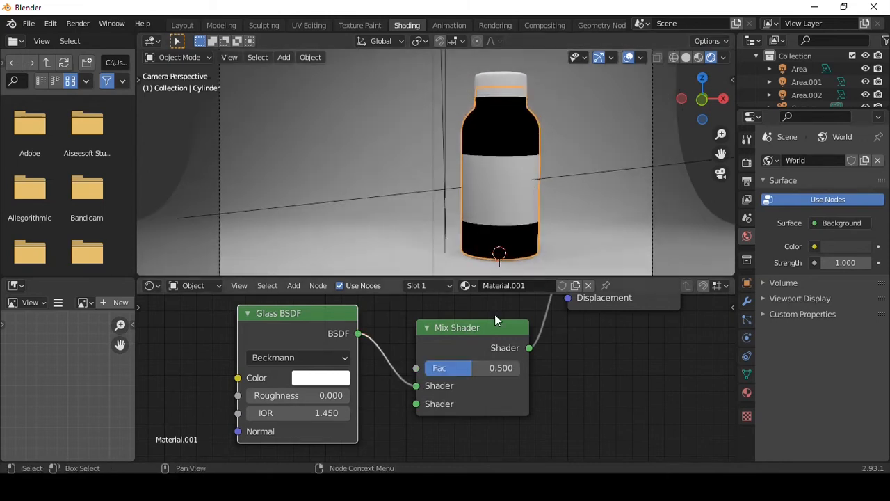
# Create a new material for the bottle's inner body.
pyautogui.click(512, 120)
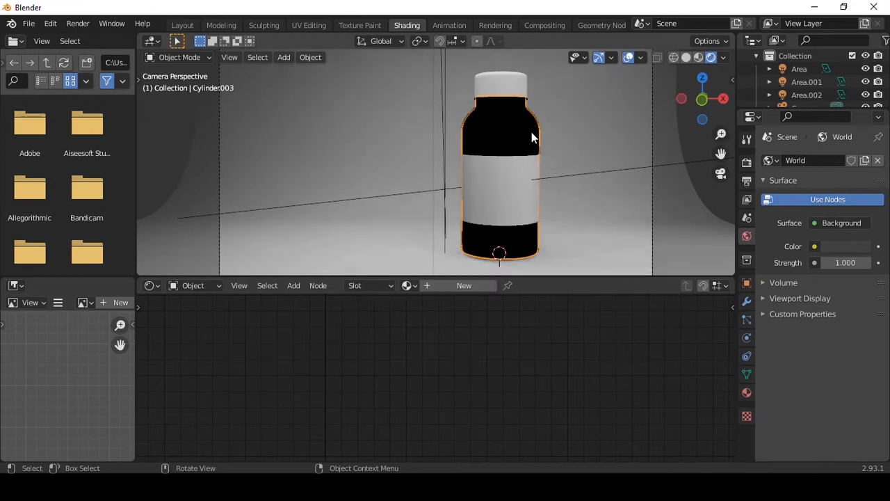
pyautogui.click(464, 285)
pyautogui.scroll(-3, 452, 341)
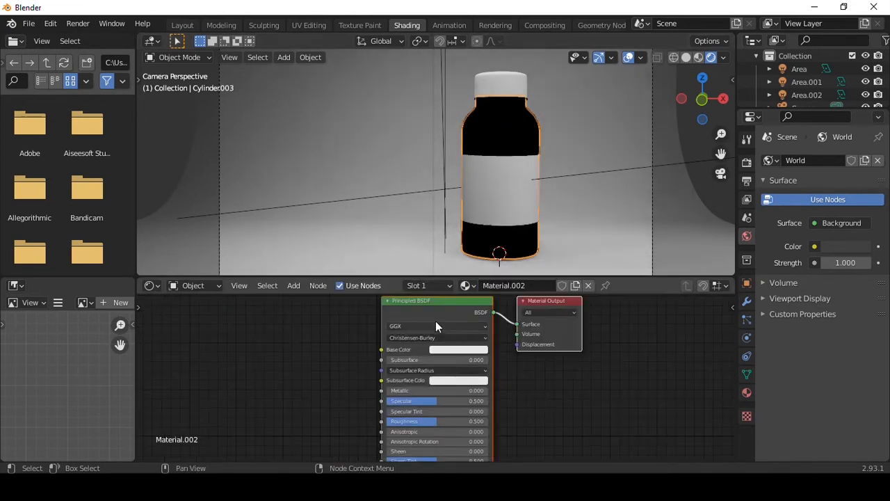
pyautogui.scroll(2, 438, 361)
pyautogui.scroll(3, 424, 403)
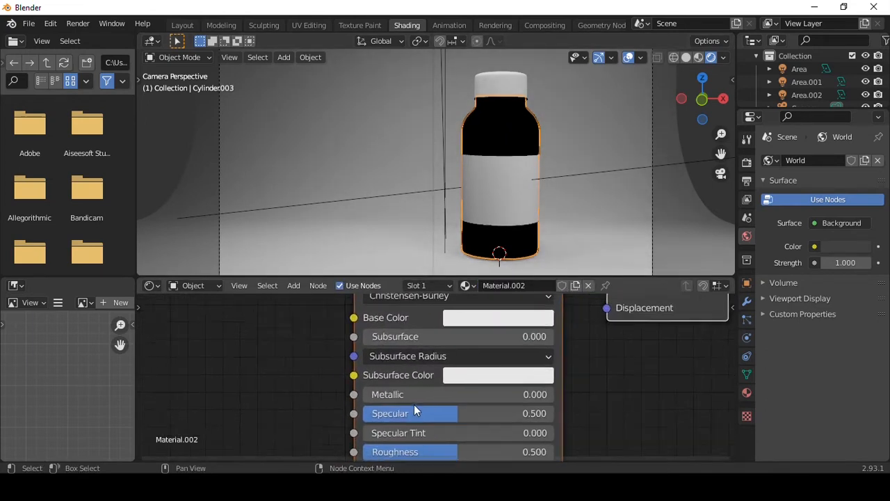
pyautogui.scroll(-3, 367, 401)
# Set the inner body's Base Color to a bright saturated green, Roughness to 0.200 and Metallic to 0.100.
pyautogui.click(466, 401)
pyautogui.moveTo(483, 312)
pyautogui.mouseDown()
pyautogui.moveTo(464, 285)
pyautogui.moveTo(439, 284)
pyautogui.mouseUp()
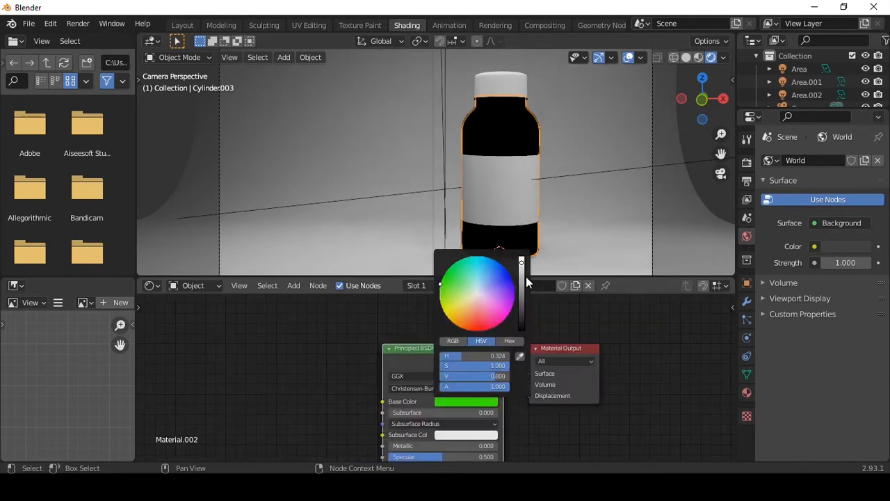
pyautogui.moveTo(523, 275); pyautogui.dragTo(521, 267)
pyautogui.moveTo(521, 267); pyautogui.dragTo(522, 257)
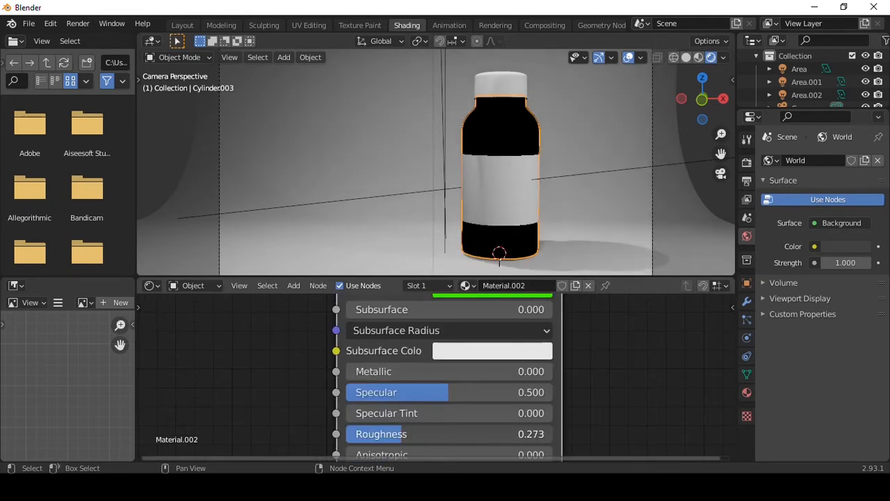
pyautogui.moveTo(402, 434); pyautogui.dragTo(387, 434)
pyautogui.moveTo(371, 370); pyautogui.dragTo(392, 370)
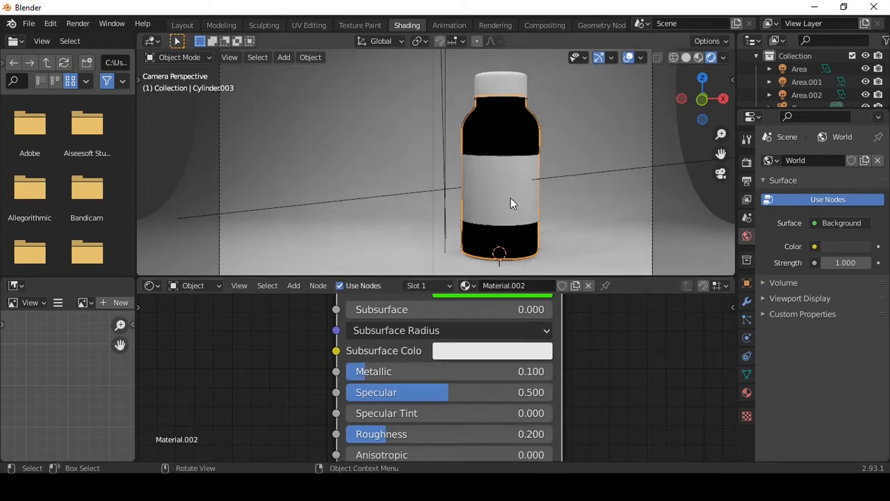
# Set the Mix Shader factor in the outer body's glass material to 0.392.
pyautogui.click(516, 131)
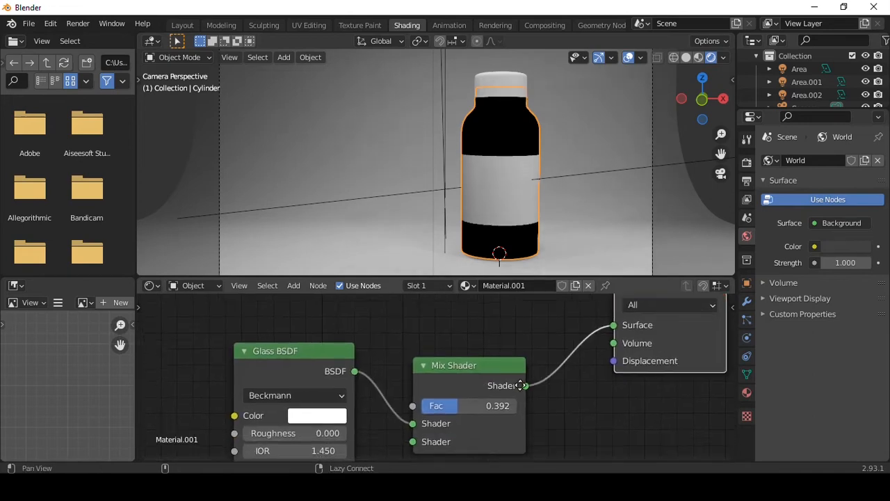
pyautogui.moveTo(520, 385); pyautogui.dragTo(526, 315, button='middle')
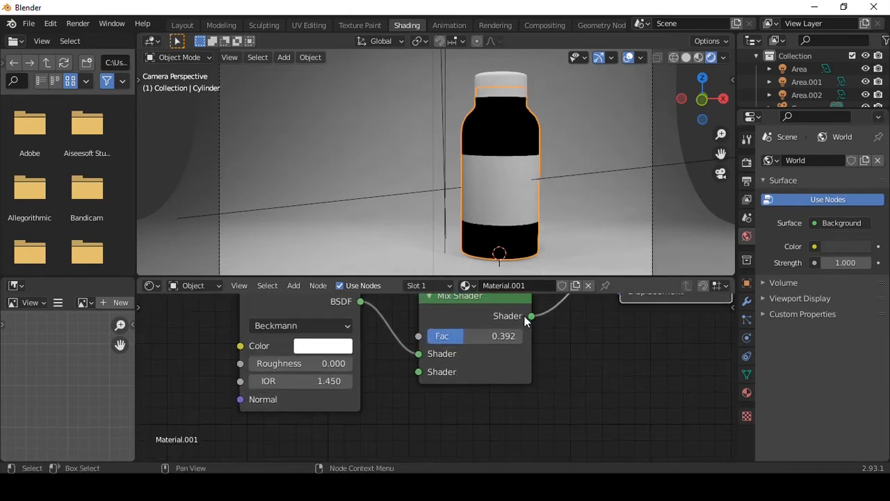
pyautogui.scroll(2, 587, 334)
pyautogui.scroll(-2, 613, 329)
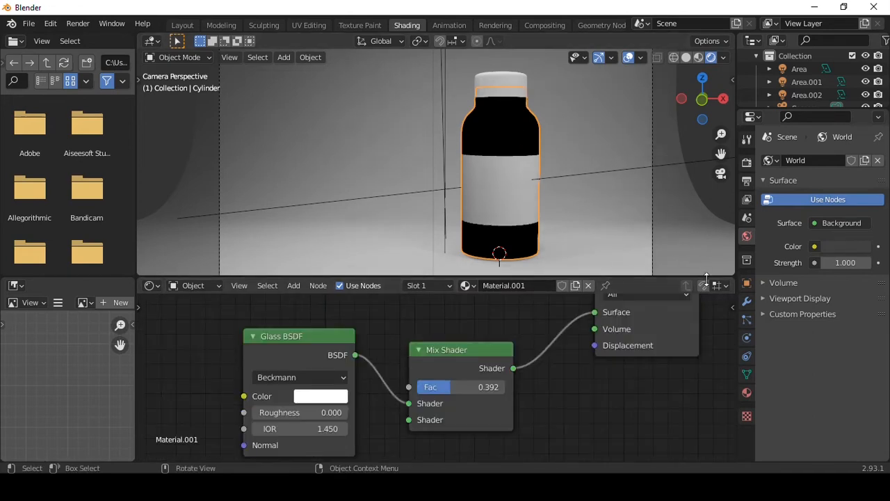
# Switch the render engine to Cycles and set the Mix Shader factor in the outer body's glass material to 0.375.
pyautogui.click(746, 162)
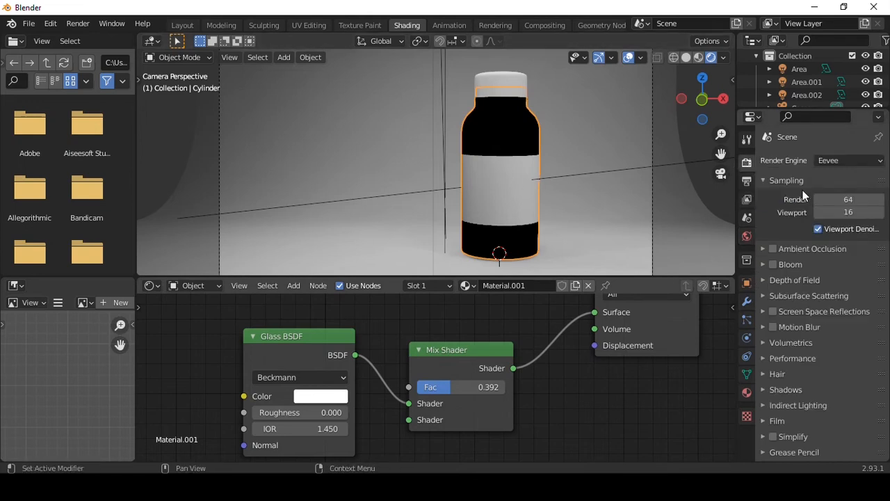
pyautogui.click(840, 161)
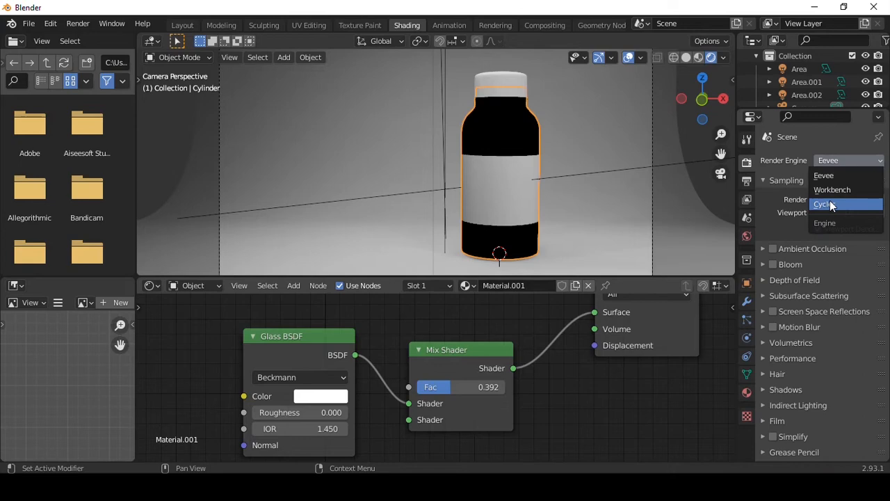
pyautogui.click(830, 204)
pyautogui.scroll(2, 544, 127)
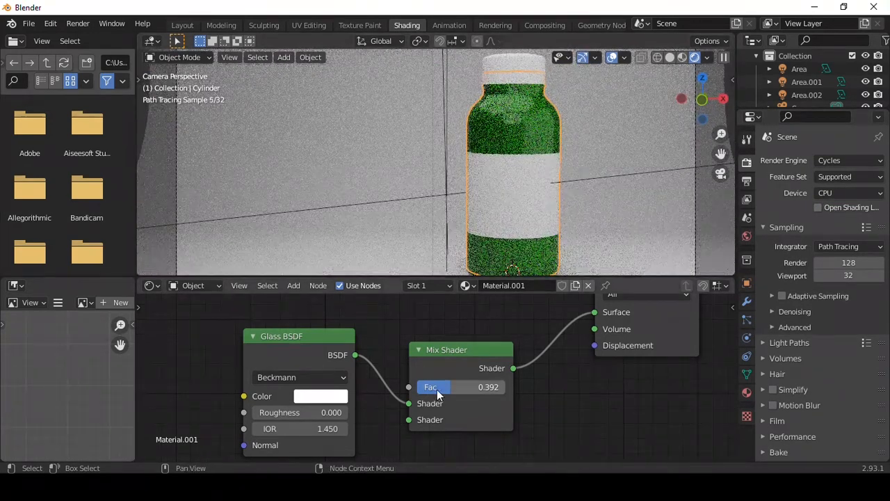
pyautogui.moveTo(441, 389)
pyautogui.mouseDown()
pyautogui.moveTo(469, 389)
pyautogui.moveTo(431, 390)
pyautogui.moveTo(449, 387)
pyautogui.mouseUp()
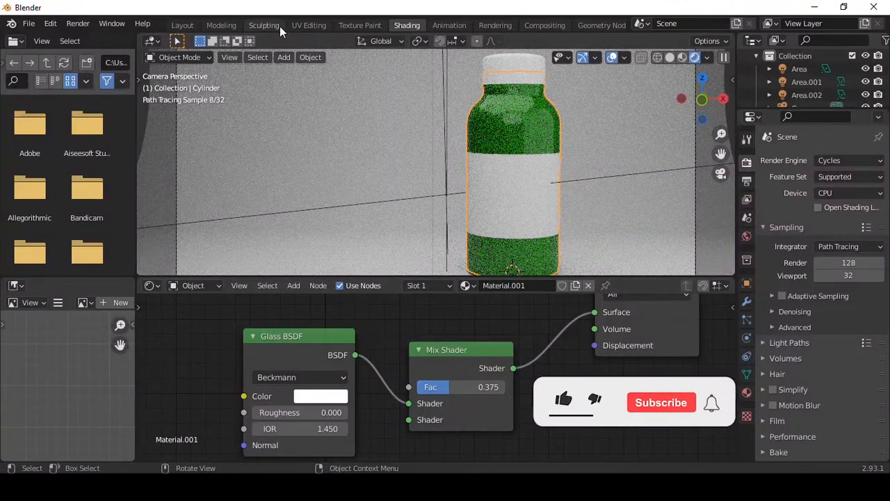
# Darken the green Base Color of the inner body's material.
pyautogui.click(528, 119)
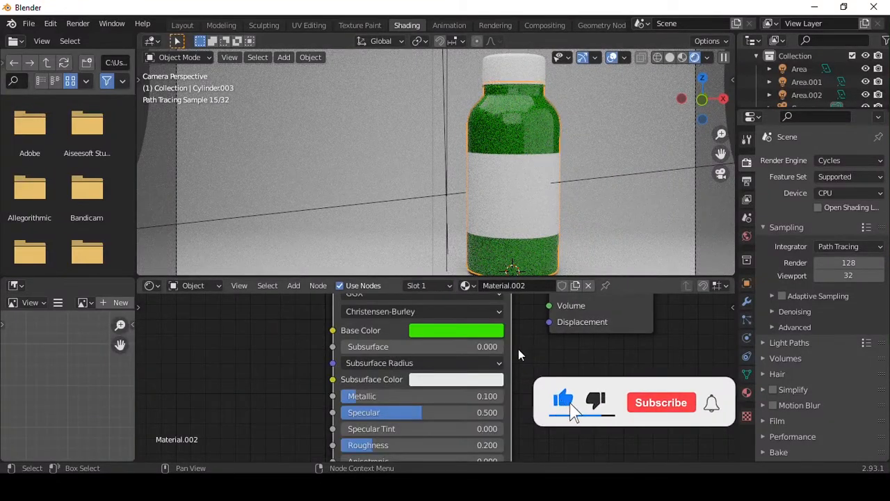
pyautogui.moveTo(518, 349); pyautogui.dragTo(514, 369, button='middle')
pyautogui.click(449, 350)
pyautogui.moveTo(533, 139); pyautogui.dragTo(533, 164)
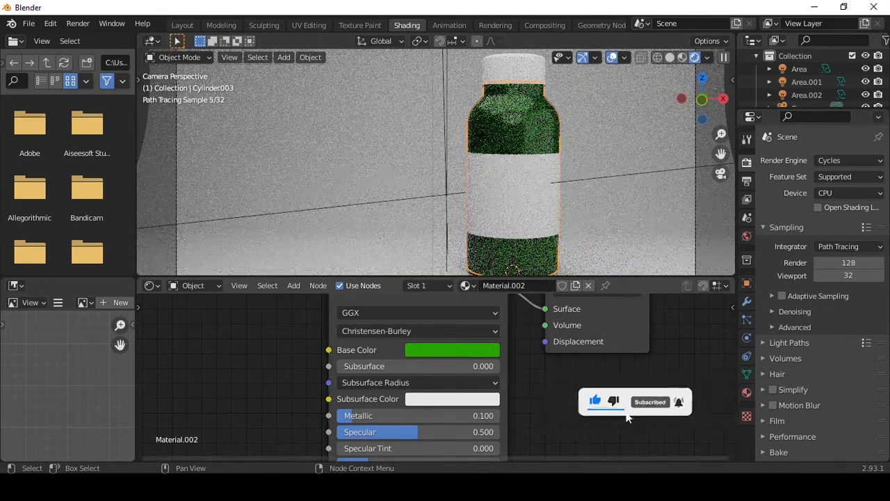
# Create a new material for the bottle cap and set its Base Color to black.
pyautogui.click(182, 25)
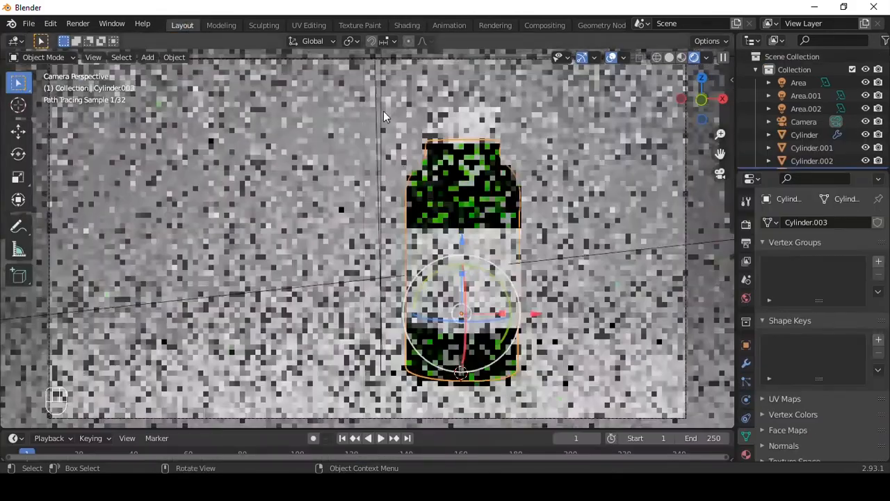
pyautogui.click(476, 134)
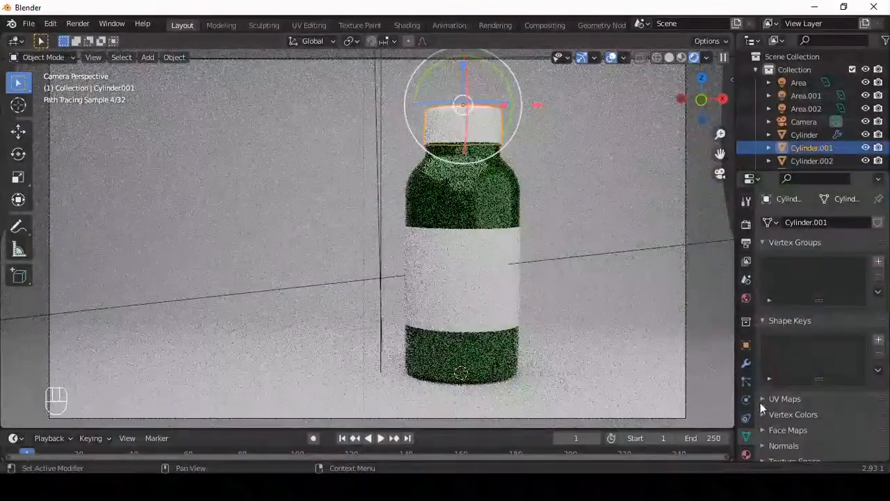
pyautogui.click(746, 454)
pyautogui.click(808, 266)
pyautogui.click(849, 374)
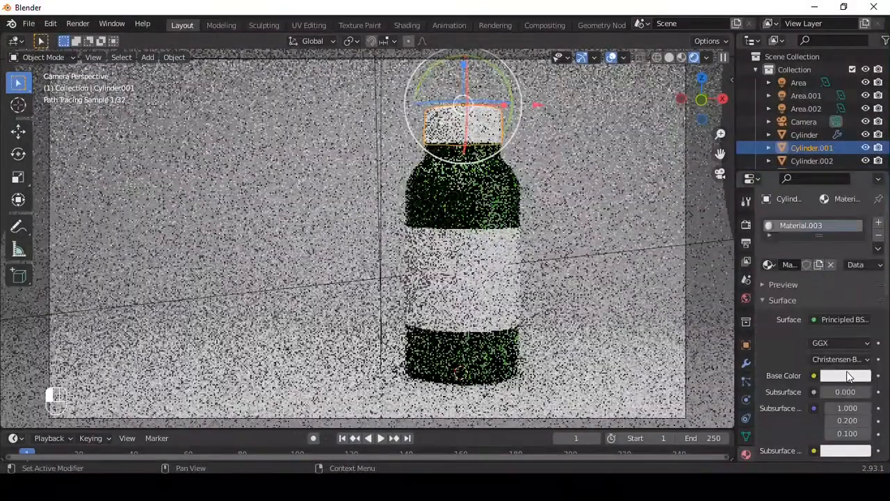
pyautogui.moveTo(862, 260); pyautogui.dragTo(860, 289)
# Set the cap material's Metallic to 0.595 and Roughness to 0.310.
pyautogui.scroll(-5, 806, 421)
pyautogui.hotkey('ctrl', 'z')
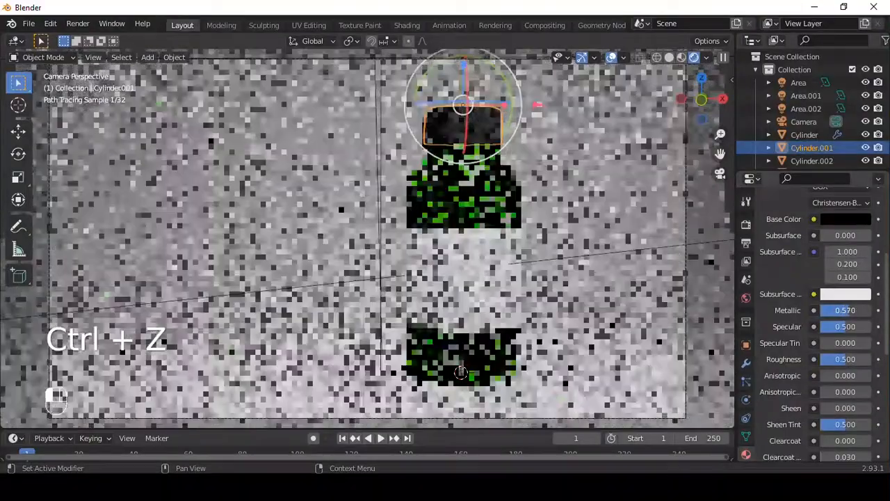
pyautogui.moveTo(849, 310); pyautogui.dragTo(850, 310)
pyautogui.moveTo(841, 362); pyautogui.dragTo(831, 358)
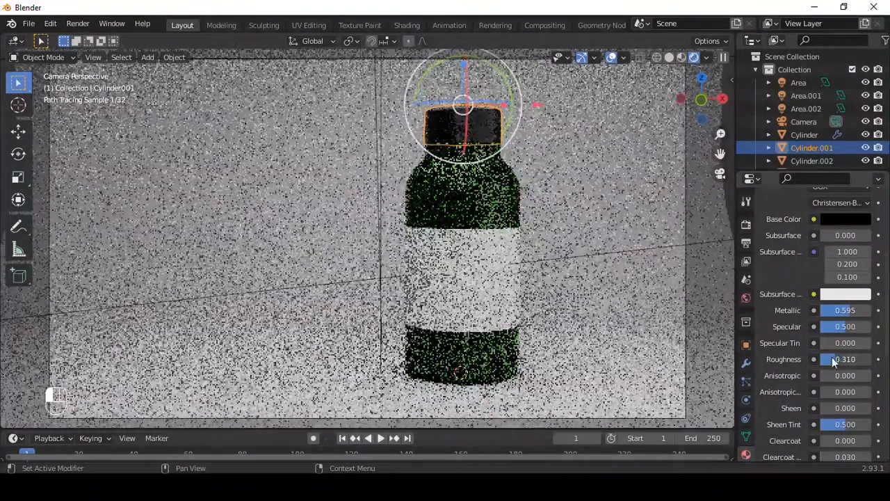
pyautogui.click(538, 162)
pyautogui.scroll(-1, 462, 149)
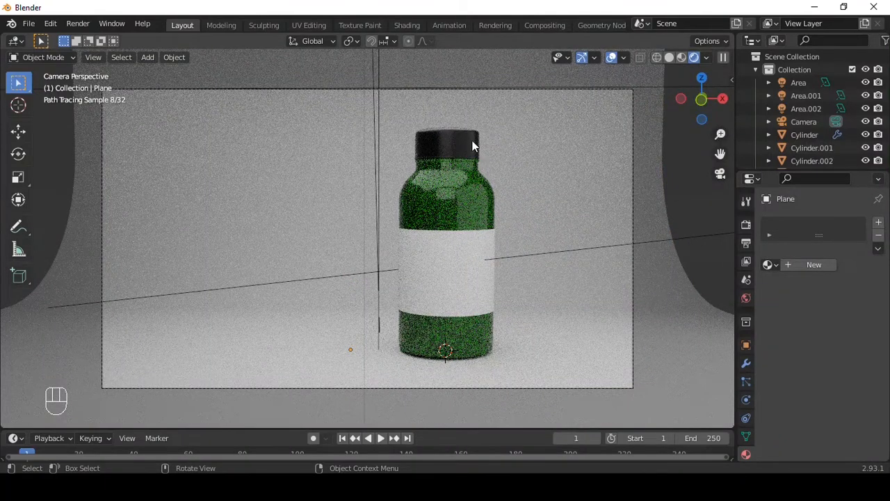
pyautogui.scroll(2, 472, 144)
pyautogui.scroll(-3, 490, 98)
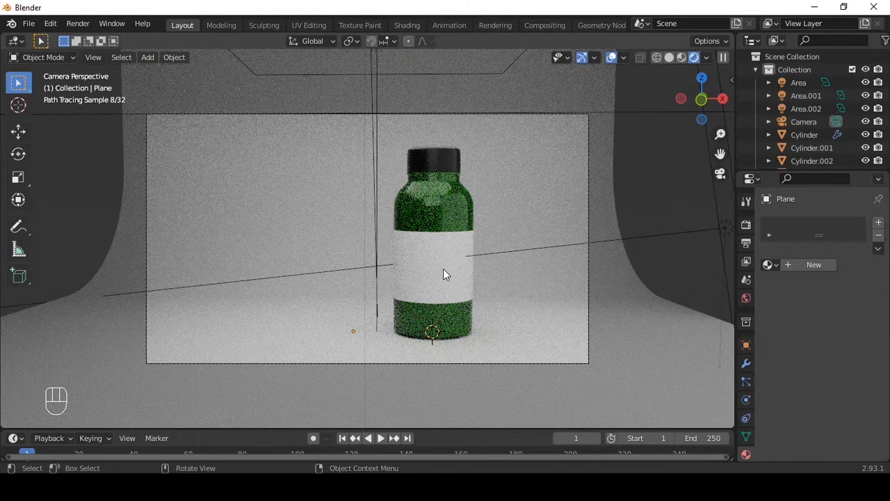
# Create a new material for the label sleeve.
pyautogui.click(441, 251)
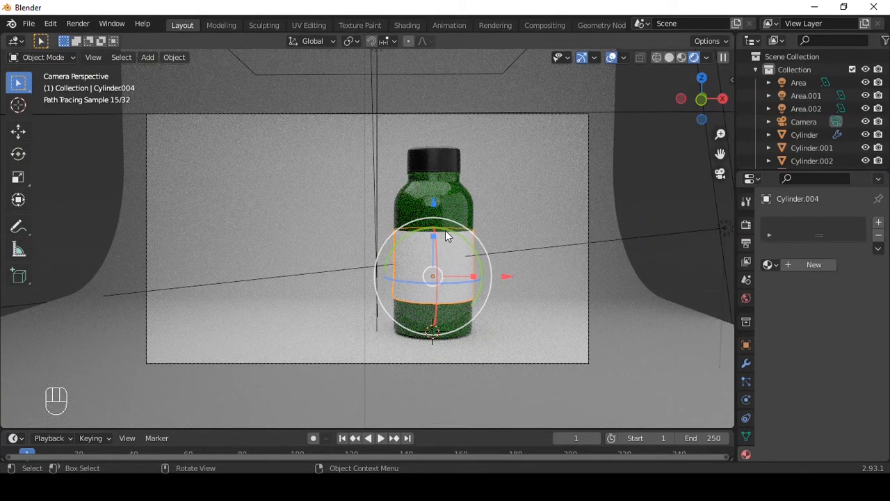
pyautogui.click(413, 25)
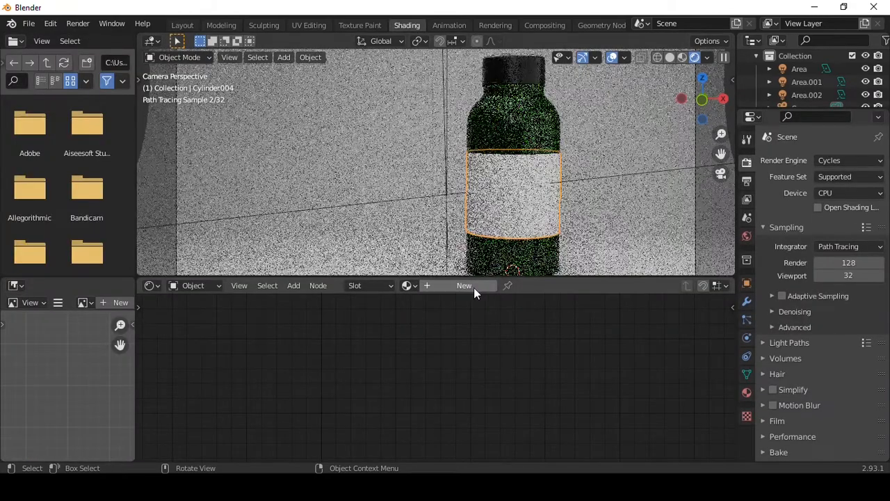
pyautogui.click(464, 286)
# Add a Texture Coordinate, Mapping and Image Texture setup to the label's Base Color and load the DANGER POISON image into it.
pyautogui.scroll(-3, 441, 333)
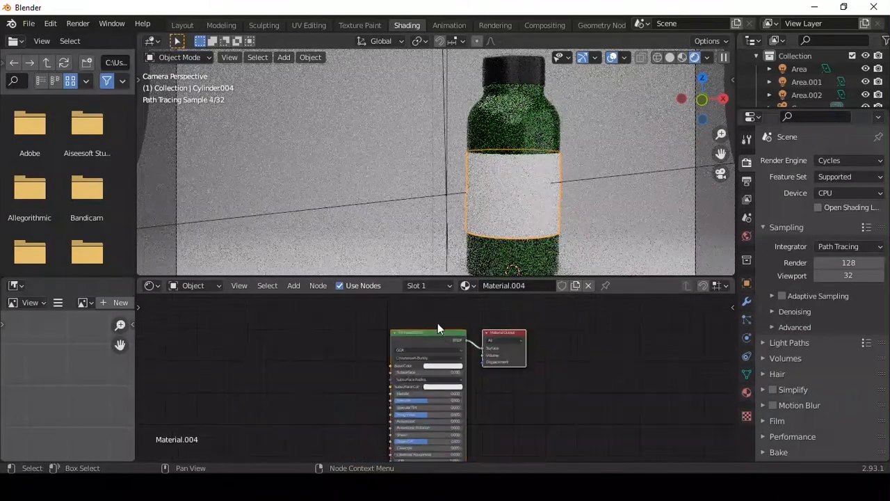
pyautogui.hotkey('ctrl', 't')
pyautogui.moveTo(376, 386); pyautogui.dragTo(332, 364)
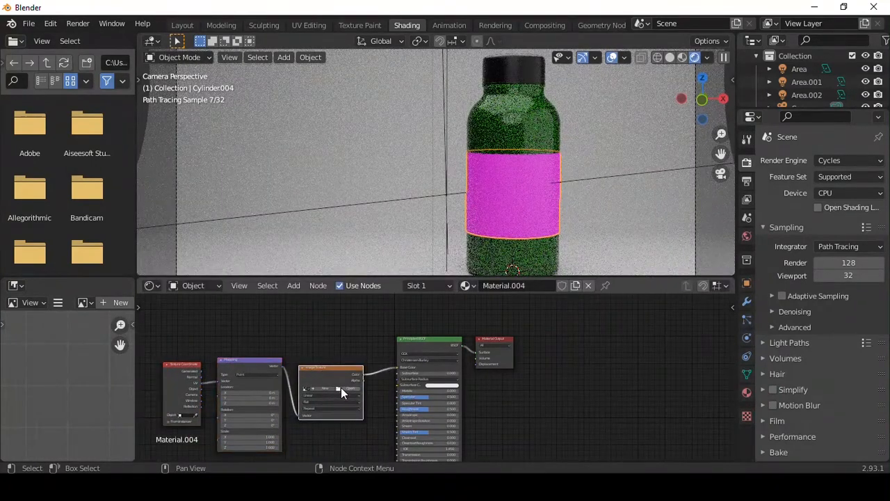
pyautogui.click(341, 387)
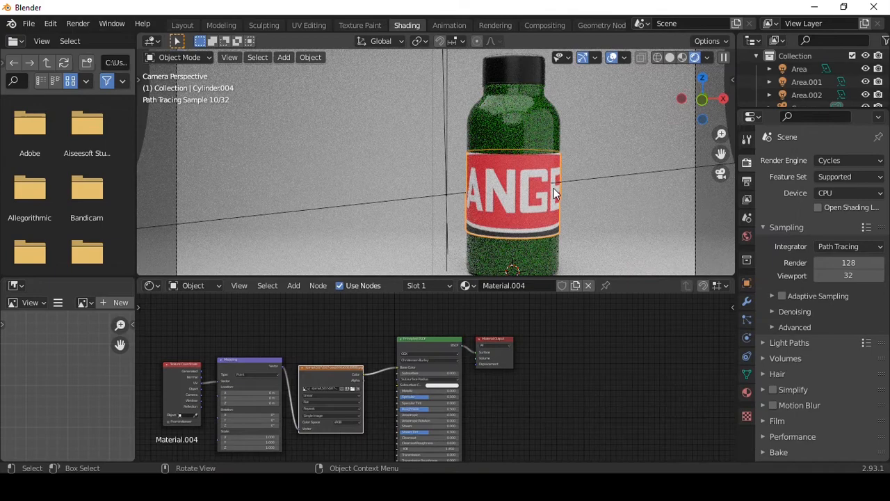
# UV-map all faces of the label sleeve with Project from View through the camera.
pyautogui.click(554, 187)
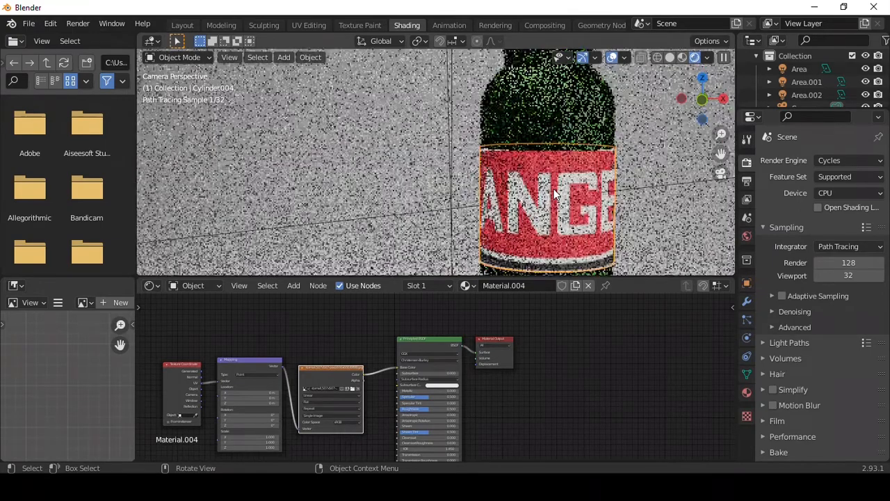
pyautogui.keyDown('shift'); pyautogui.moveTo(523, 179); pyautogui.dragTo(531, 149, button='middle'); pyautogui.keyUp('shift')
pyautogui.press('Tab')
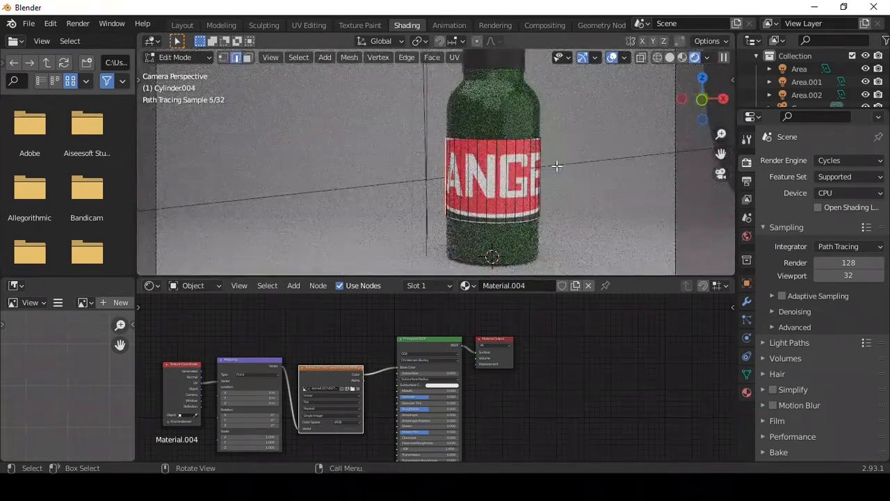
pyautogui.press('a')
pyautogui.scroll(2, 557, 166)
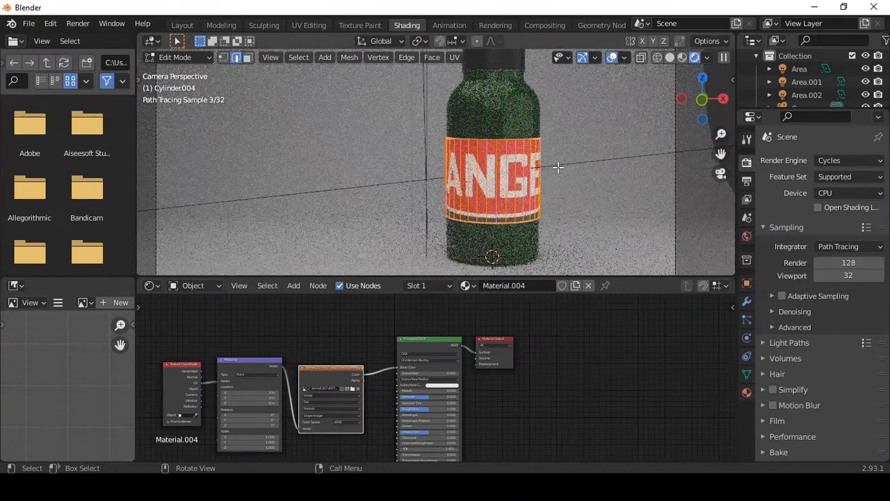
pyautogui.press('u')
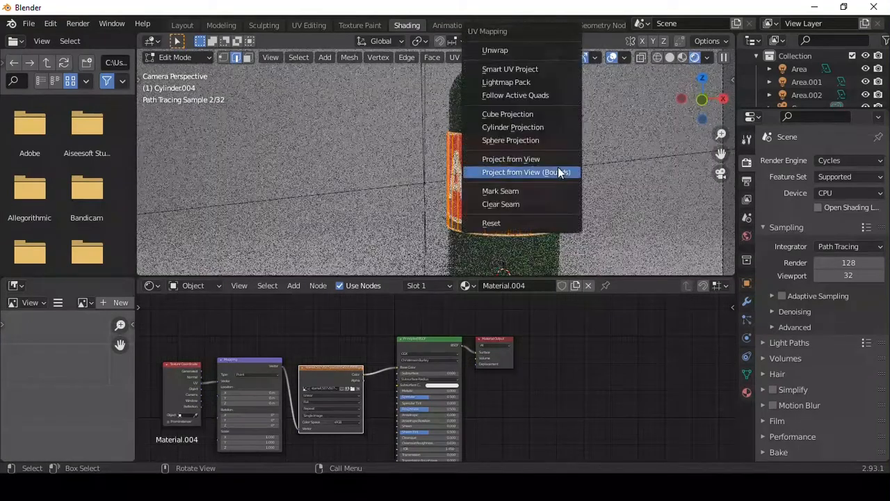
pyautogui.click(518, 160)
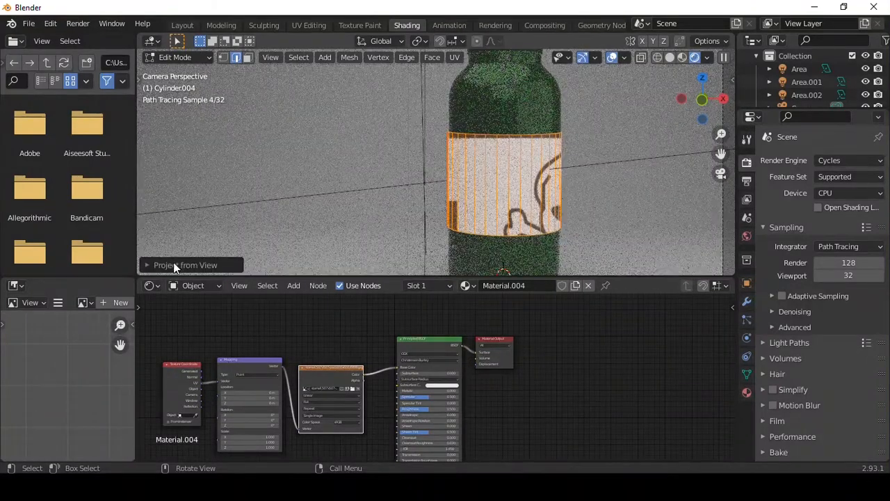
# Enable Scale to Bounds for the label's view projection and return to Object Mode.
pyautogui.click(170, 264)
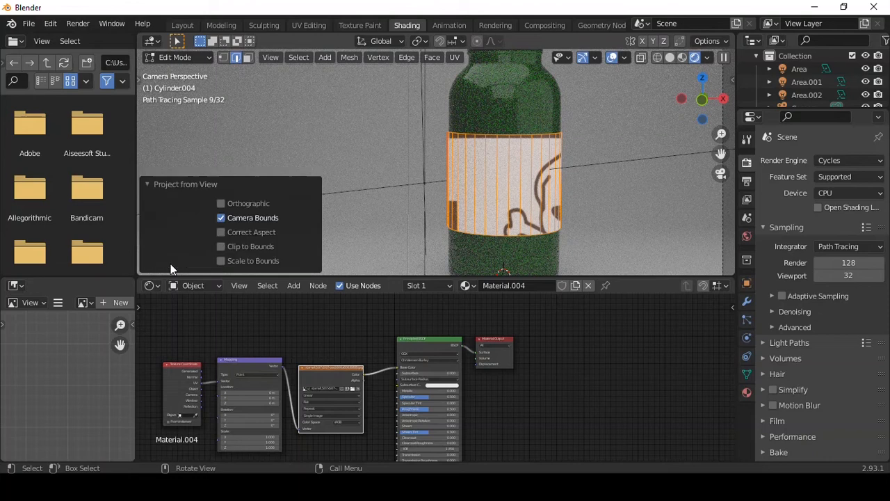
pyautogui.click(222, 262)
pyautogui.click(153, 187)
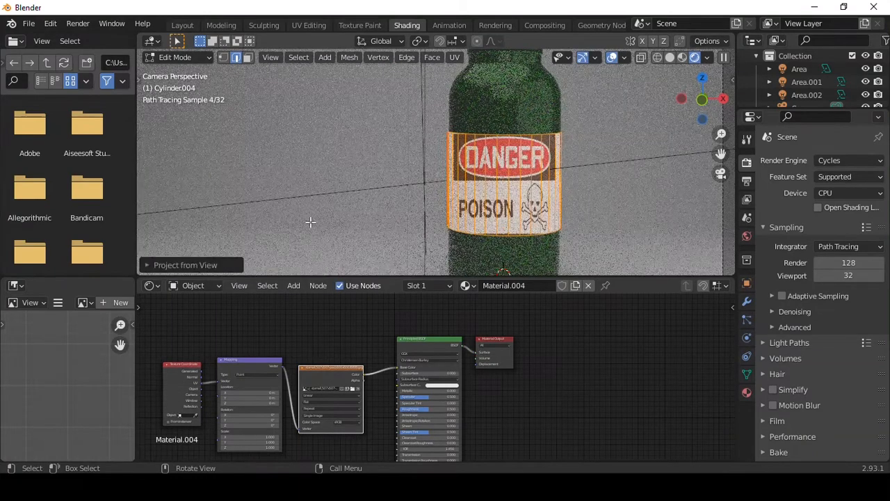
pyautogui.press('Tab')
pyautogui.click(602, 182)
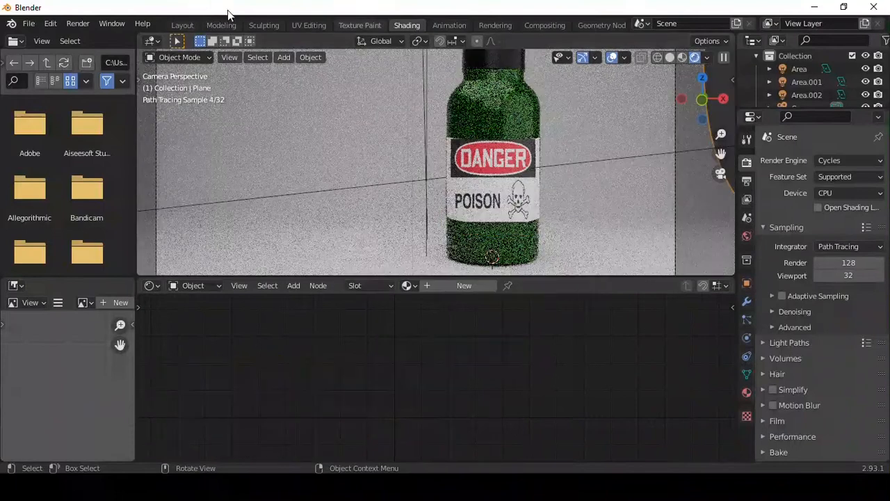
# Duplicate the complete bottle with cap and label along the X axis, placing the copy to the left of the original.
pyautogui.click(182, 25)
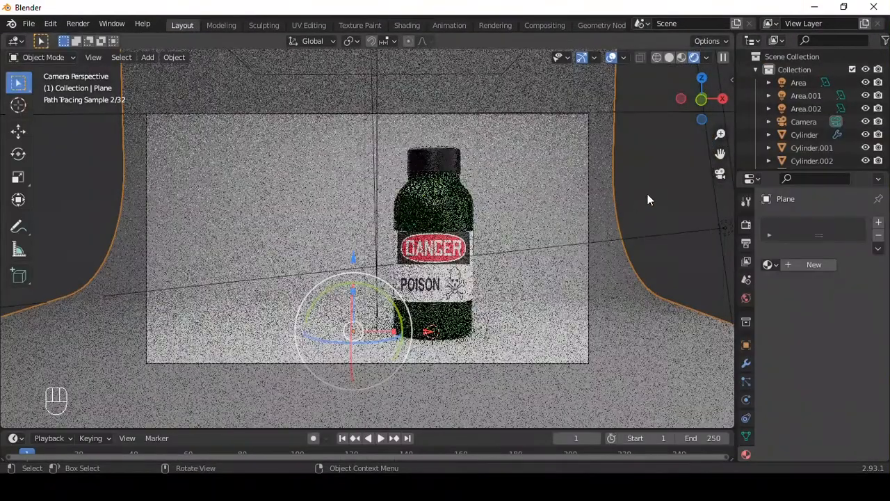
pyautogui.click(672, 58)
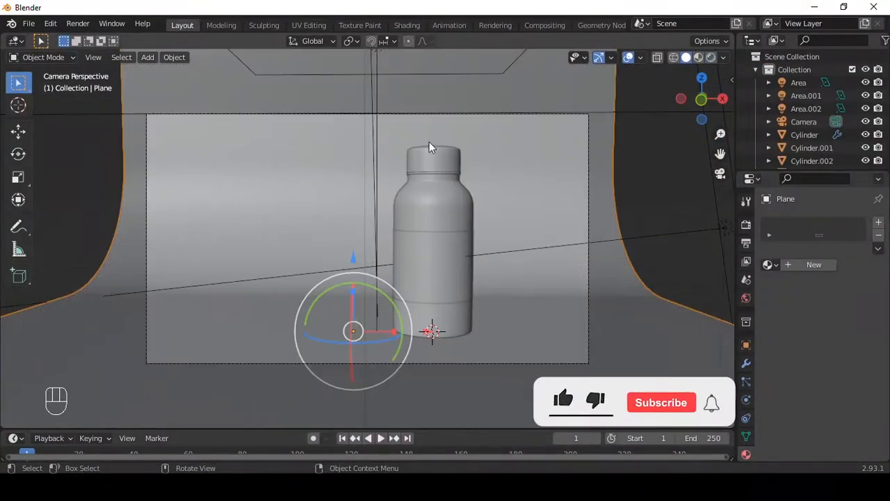
pyautogui.click(422, 268)
pyautogui.hotkey('shift', 'd')
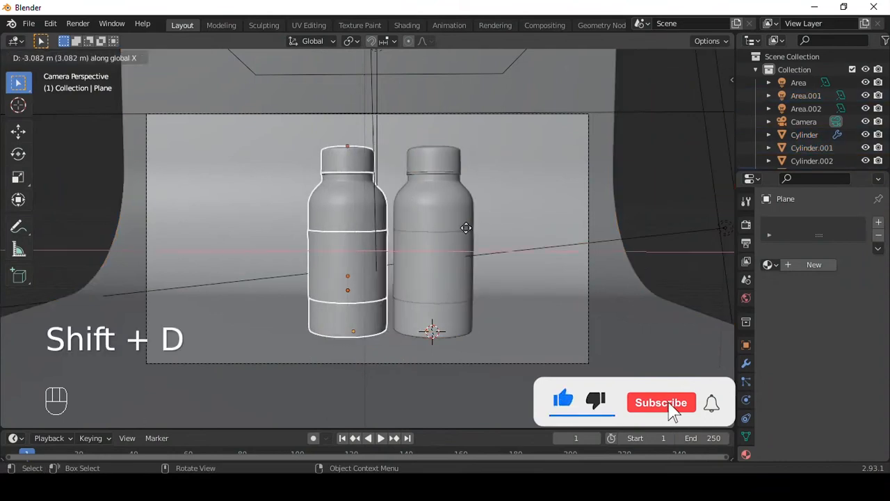
pyautogui.click(445, 233)
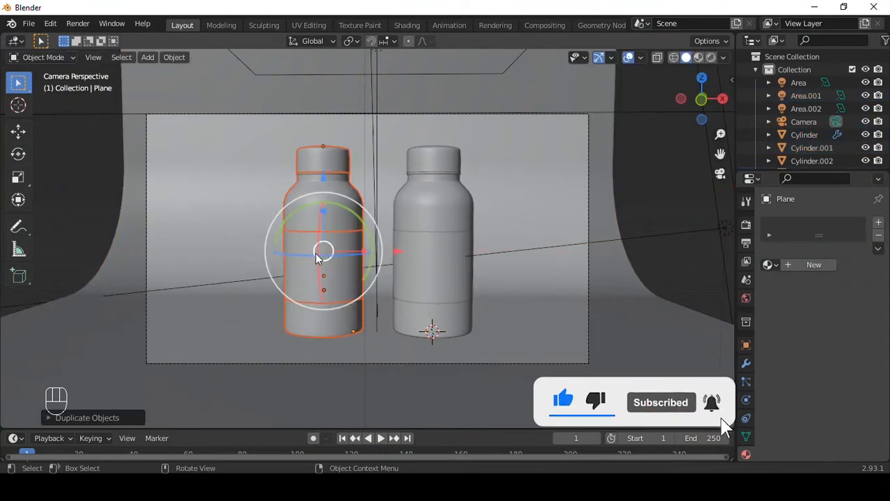
# Lay the duplicate bottle on its side on the floor, cap angled toward the camera, beside the standing bottle.
pyautogui.press('r')
pyautogui.press('x')
pyautogui.moveTo(338, 318); pyautogui.dragTo(334, 267)
pyautogui.moveTo(337, 260); pyautogui.dragTo(313, 258)
pyautogui.moveTo(324, 182); pyautogui.dragTo(316, 232)
# Try shifting the lying bottle farther from the standing one, and undo that move.
pyautogui.moveTo(379, 284); pyautogui.dragTo(360, 285)
pyautogui.click(611, 263)
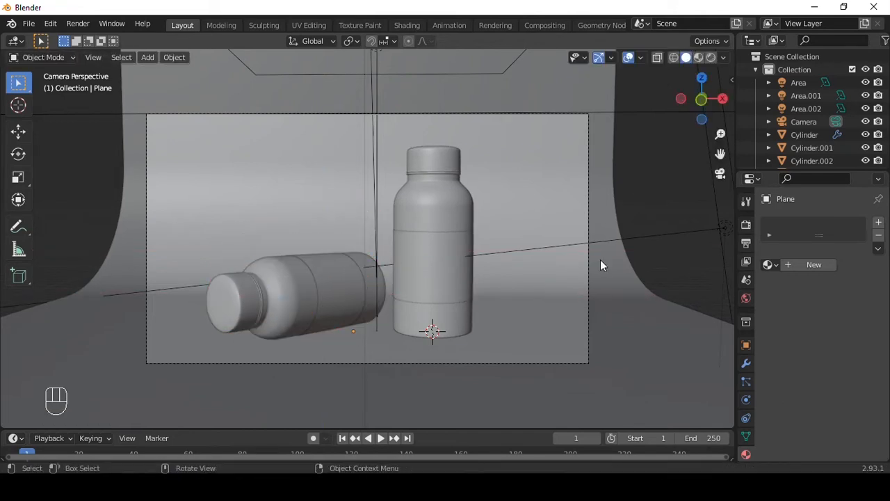
pyautogui.hotkey('ctrl', 'z')
pyautogui.hotkey('ctrl', 'z')
pyautogui.click(600, 242)
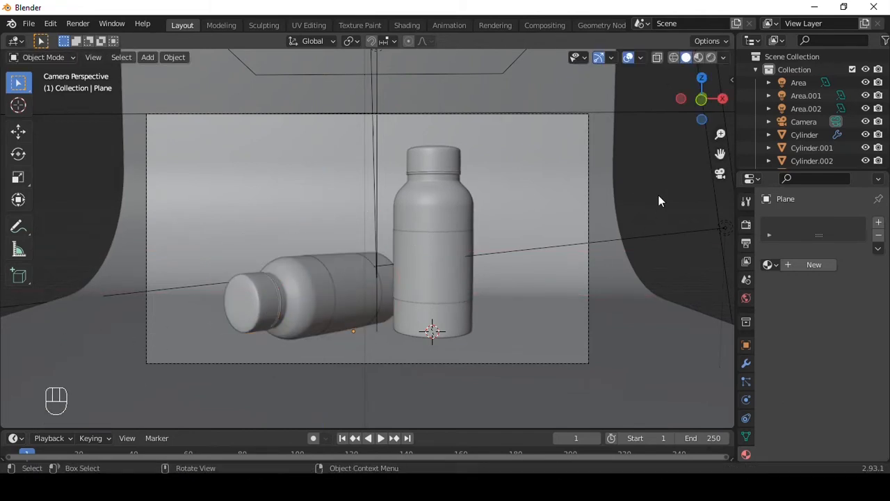
# In rendered view, rotate the lying bottle's label around its Local axis until the DANGER text faces the camera, and restore Global orientation.
pyautogui.click(709, 59)
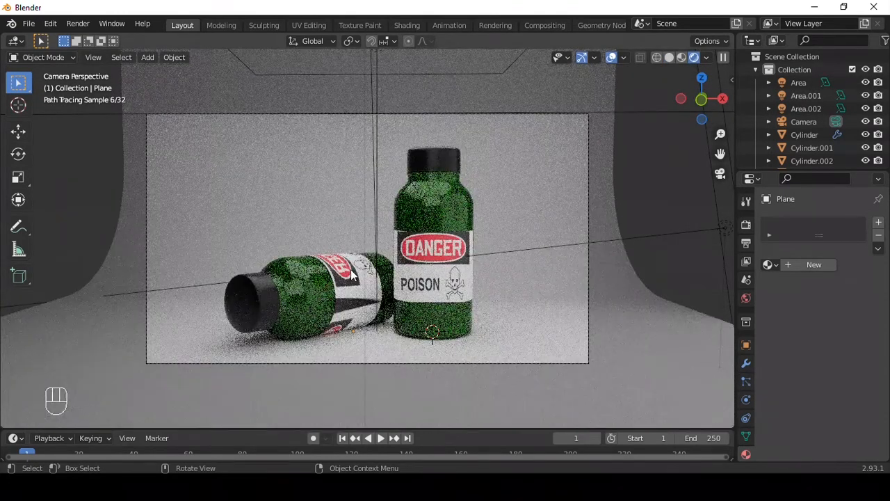
pyautogui.click(357, 275)
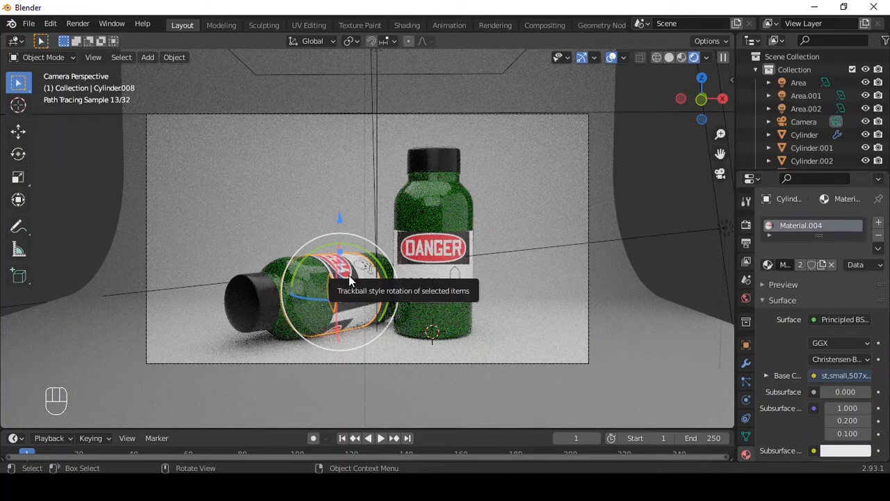
pyautogui.click(320, 42)
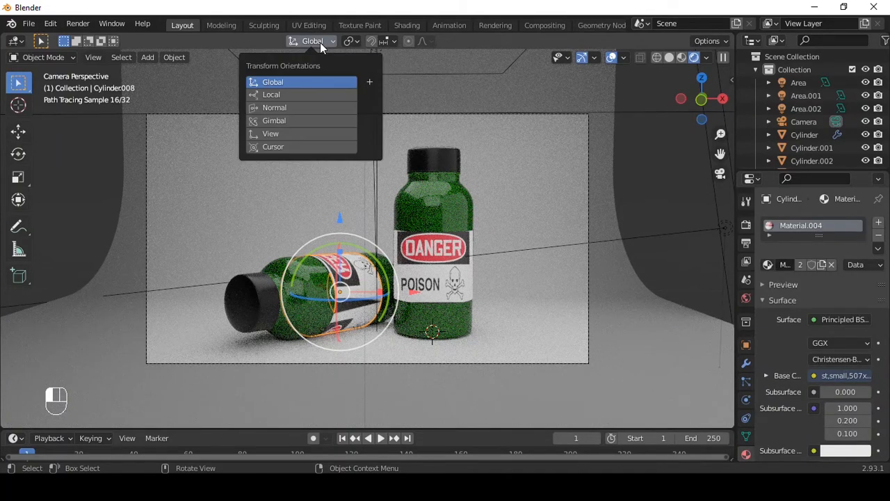
pyautogui.click(285, 96)
pyautogui.moveTo(374, 276); pyautogui.dragTo(485, 266)
pyautogui.click(648, 183)
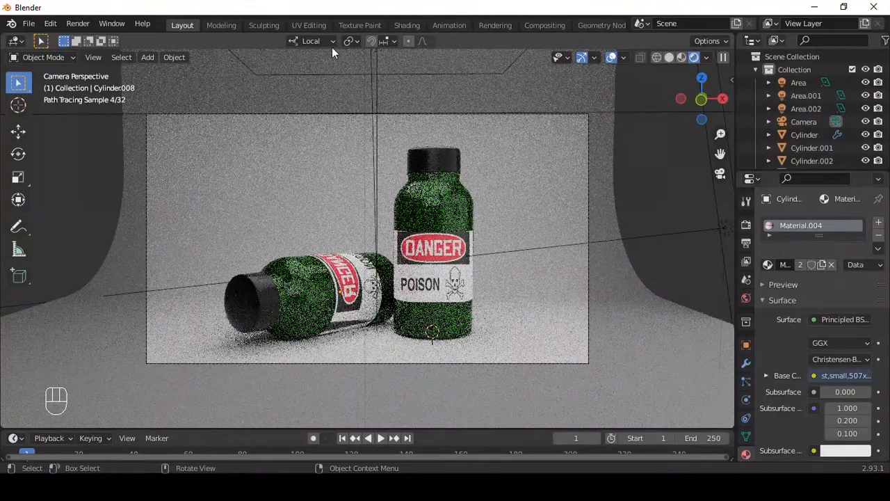
pyautogui.click(331, 42)
pyautogui.click(281, 80)
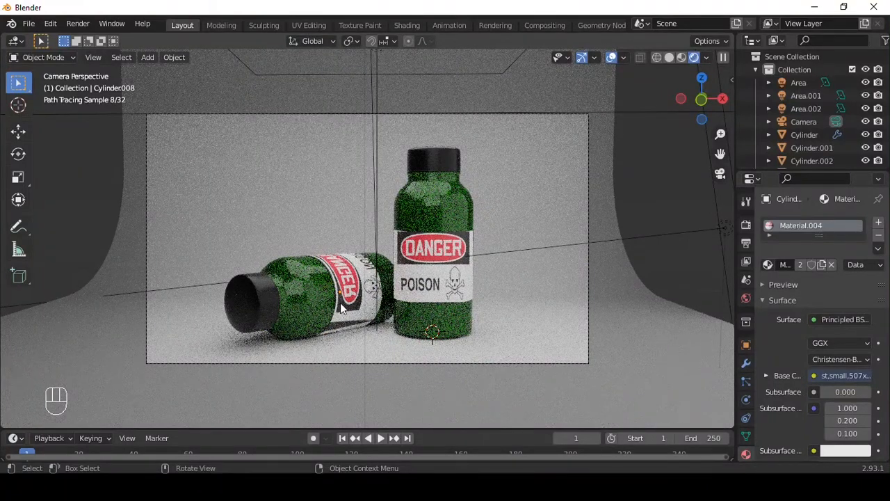
# Make the lying bottle's green body material an independent copy and change its base color to a fully saturated red.
pyautogui.click(304, 296)
pyautogui.click(303, 296)
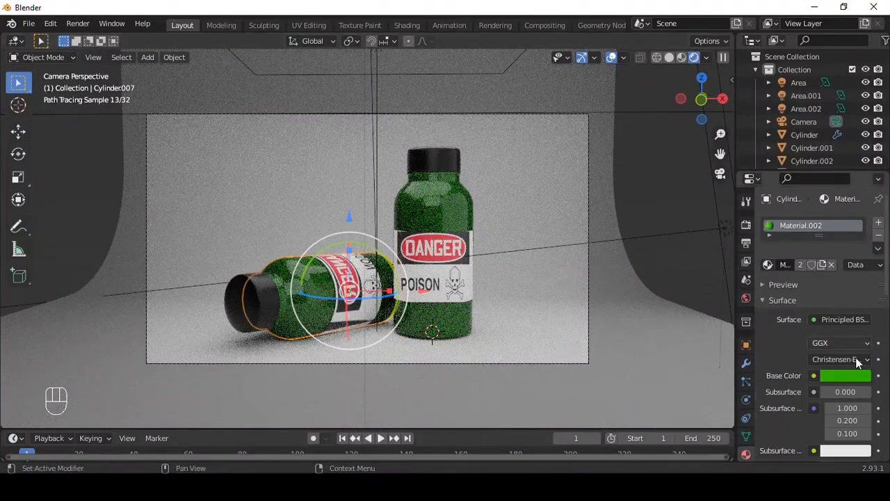
pyautogui.click(800, 264)
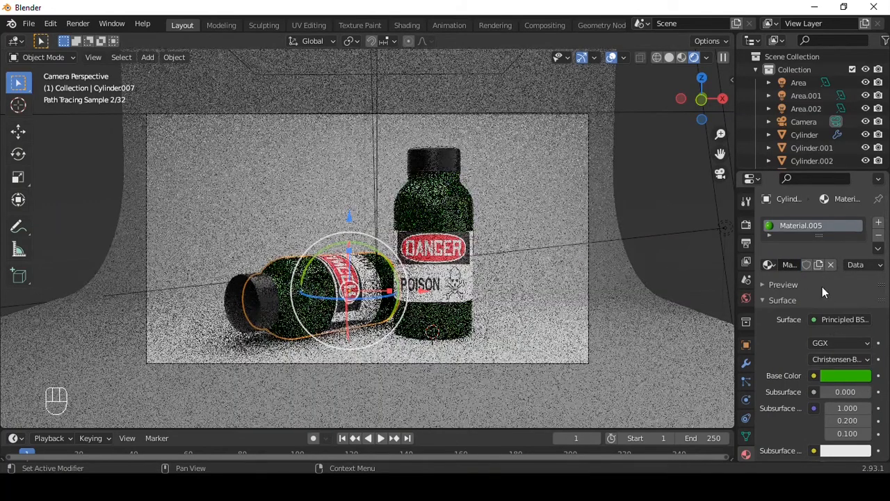
pyautogui.click(849, 373)
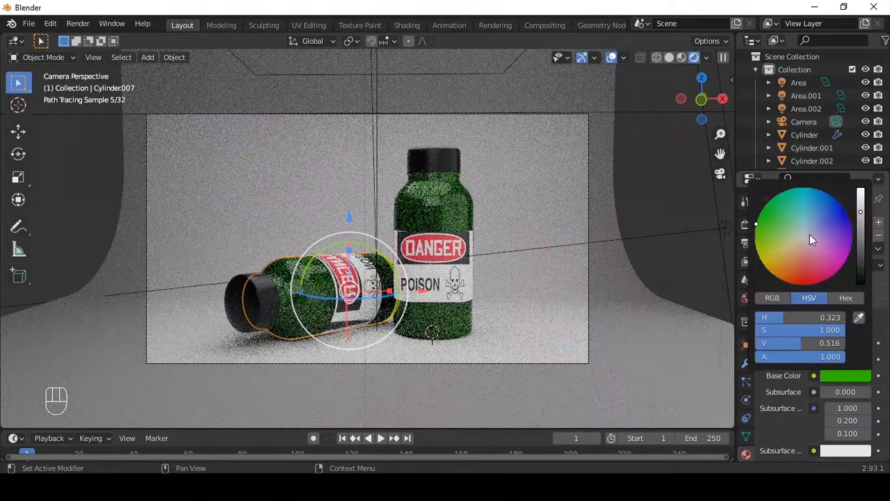
pyautogui.moveTo(763, 228); pyautogui.dragTo(801, 284)
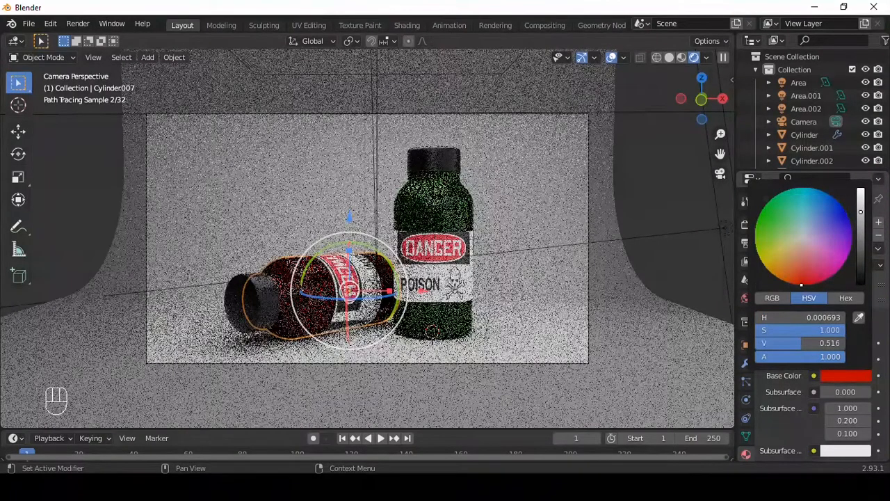
pyautogui.click(645, 193)
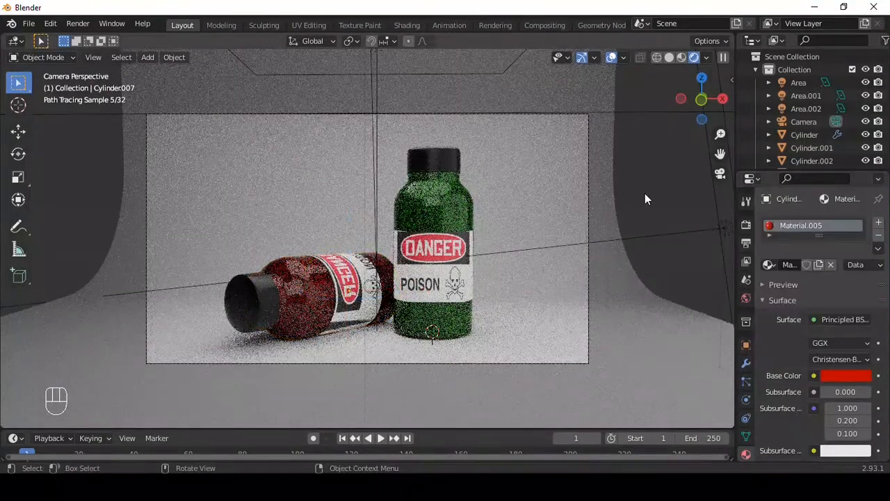
# Set the Cycles render device to GPU Compute.
pyautogui.click(746, 224)
pyautogui.click(841, 255)
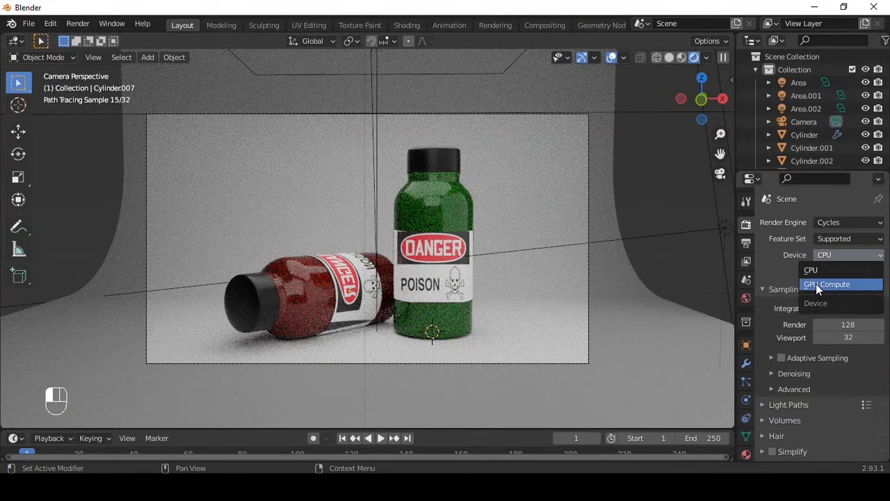
pyautogui.click(814, 284)
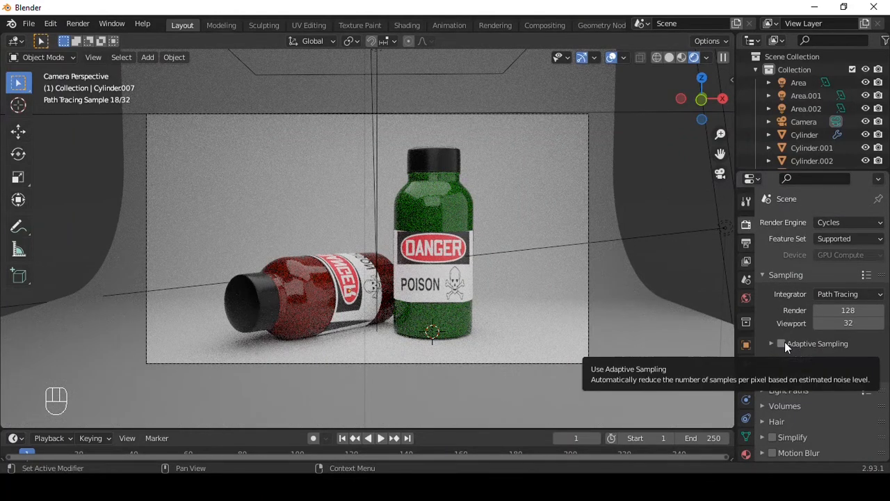
# Enable denoising for both the final render and the viewport using OpenImageDenoise, leaving Adaptive Sampling off.
pyautogui.click(782, 343)
pyautogui.click(771, 358)
pyautogui.click(782, 344)
pyautogui.click(855, 378)
pyautogui.click(842, 422)
pyautogui.click(817, 402)
pyautogui.click(840, 401)
pyautogui.click(824, 358)
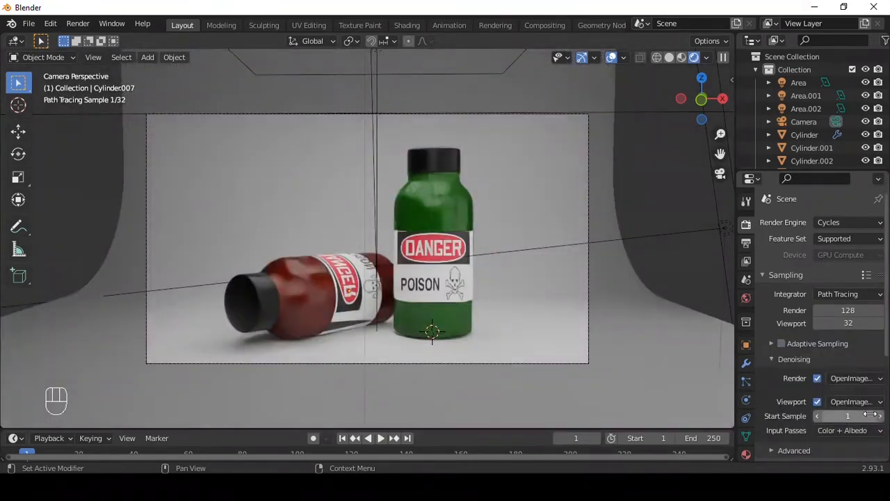
# Set the scene's color management to the Standard view transform with the High Contrast look.
pyautogui.scroll(-6, 838, 403)
pyautogui.click(803, 453)
pyautogui.scroll(-5, 837, 401)
pyautogui.click(850, 402)
pyautogui.click(840, 390)
pyautogui.click(849, 388)
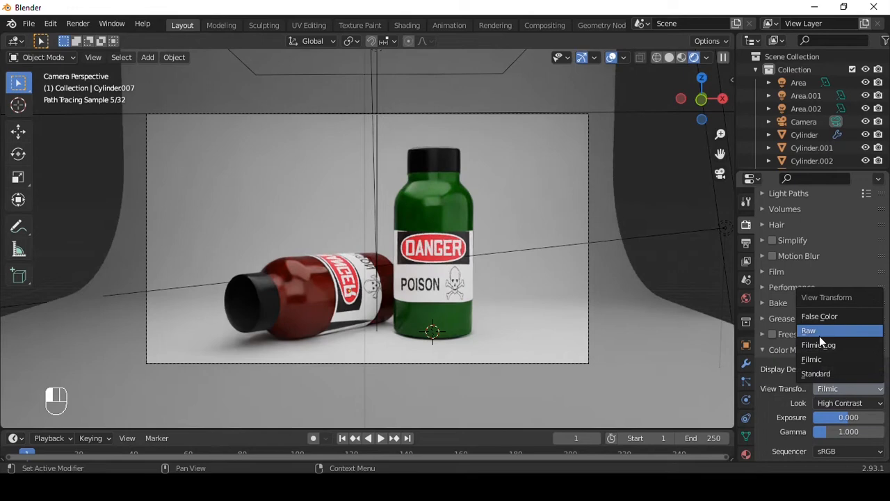
pyautogui.click(819, 373)
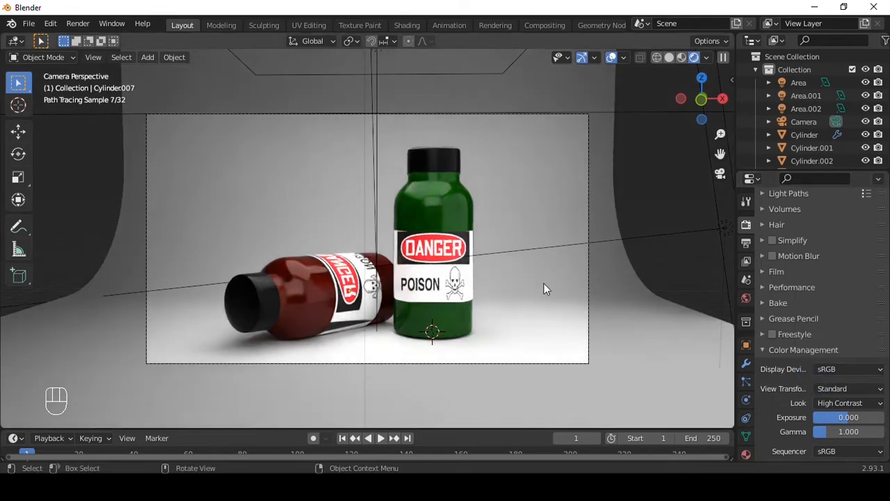
# Compare the Filmic and Standard view transforms on the bottles, settle on Standard, and render the camera image.
pyautogui.scroll(2, 544, 283)
pyautogui.keyDown('ctrl'); pyautogui.scroll(-1, 855, 389); pyautogui.keyUp('ctrl')
pyautogui.click(855, 389)
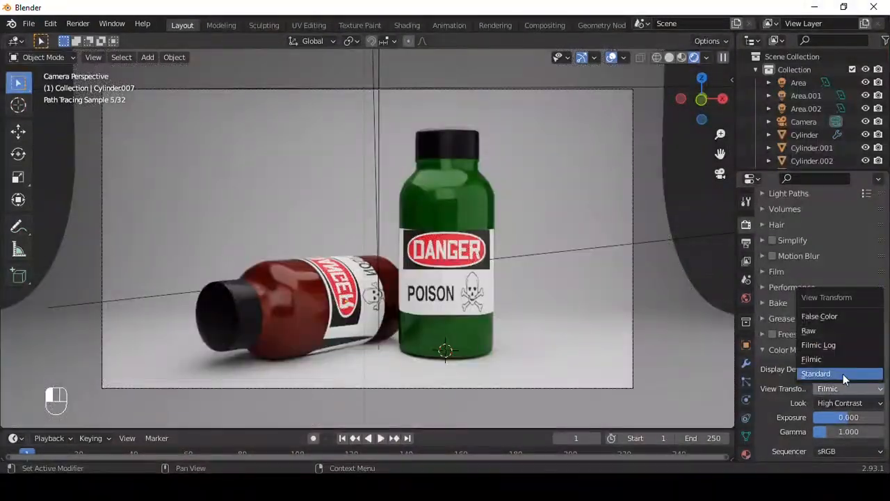
pyautogui.click(842, 374)
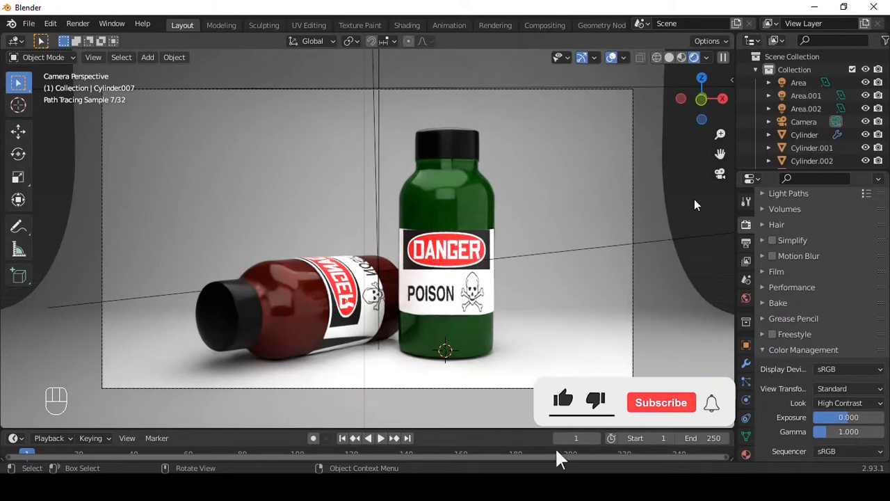
pyautogui.press('F12')
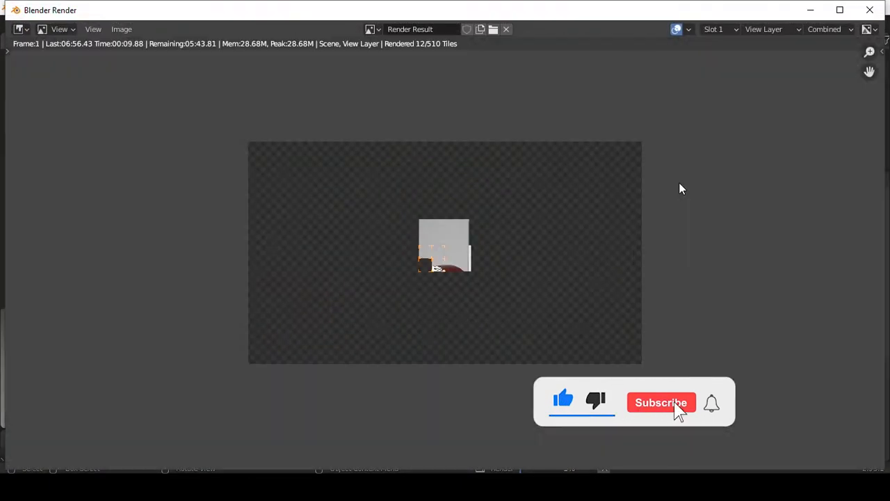